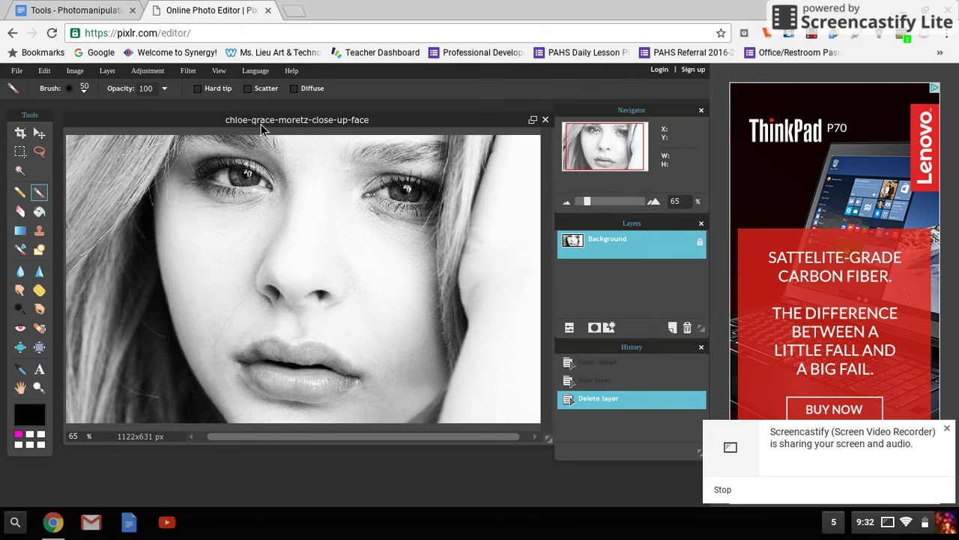
click(147, 71)
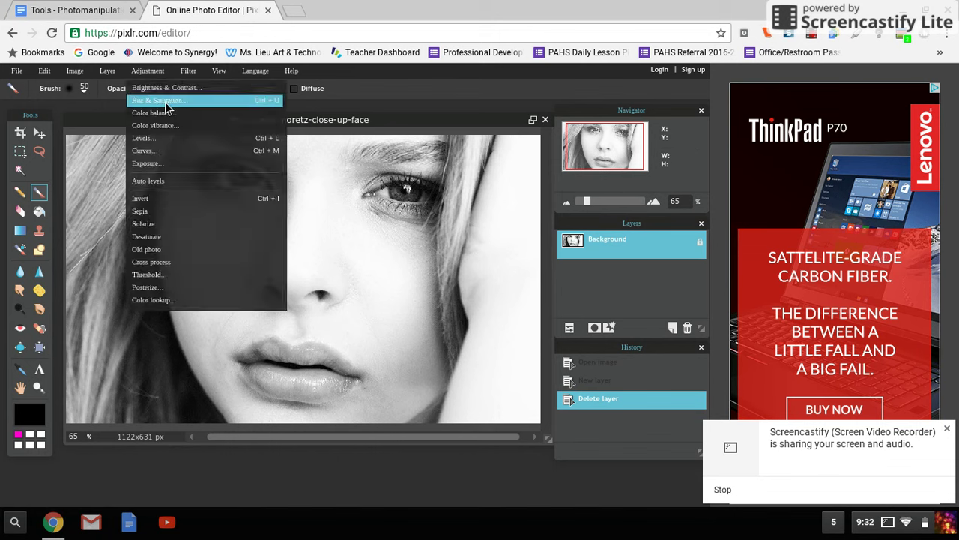
click(166, 104)
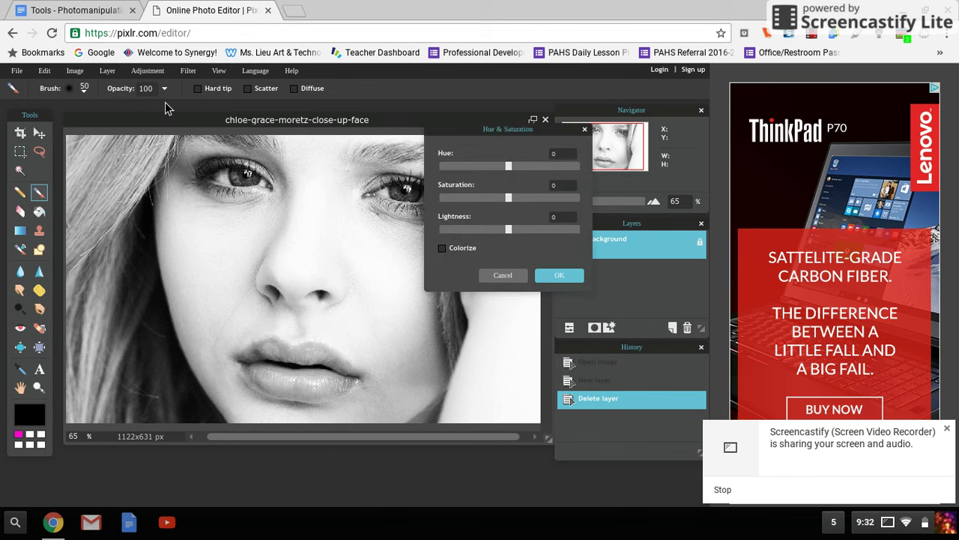
click(443, 250)
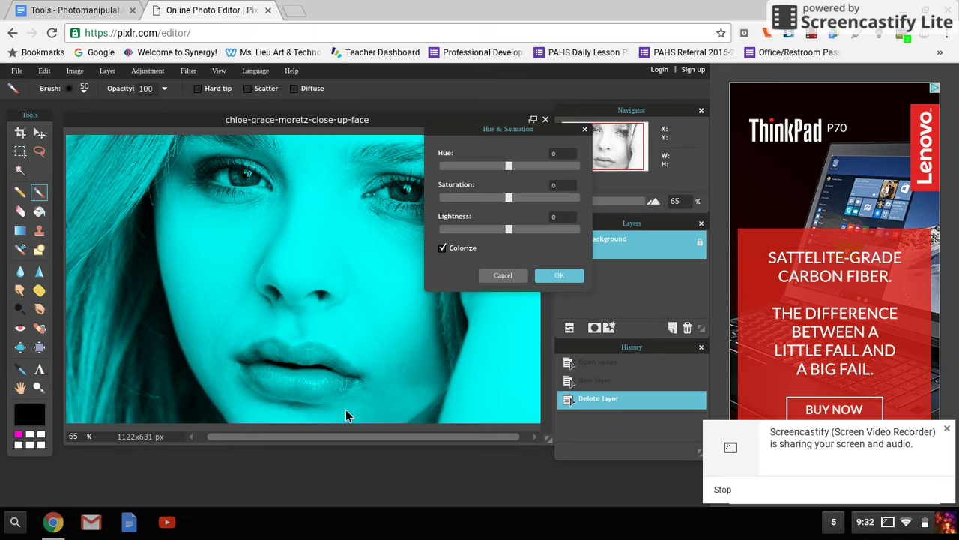
click(521, 276)
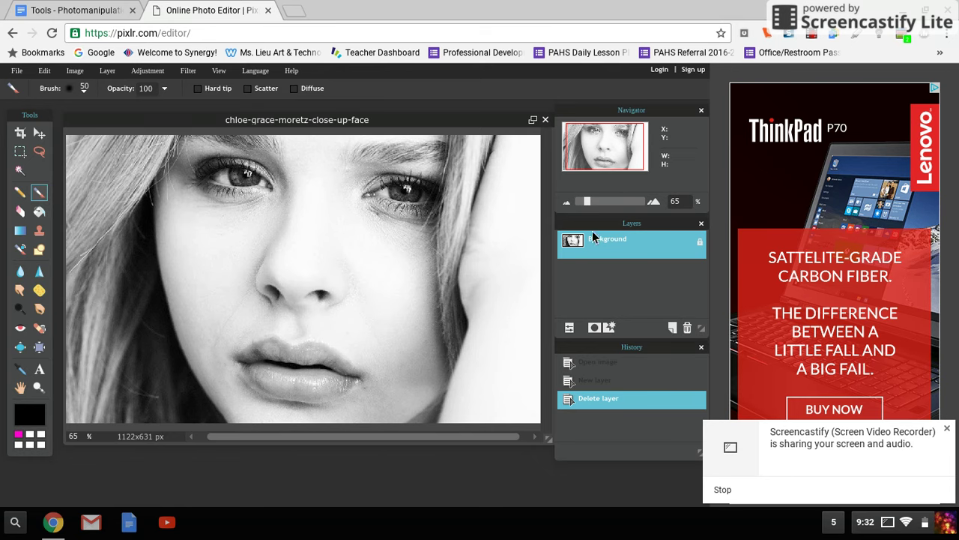
- Add a new layer above the Background and set its blend mode to Overlay
click(673, 329)
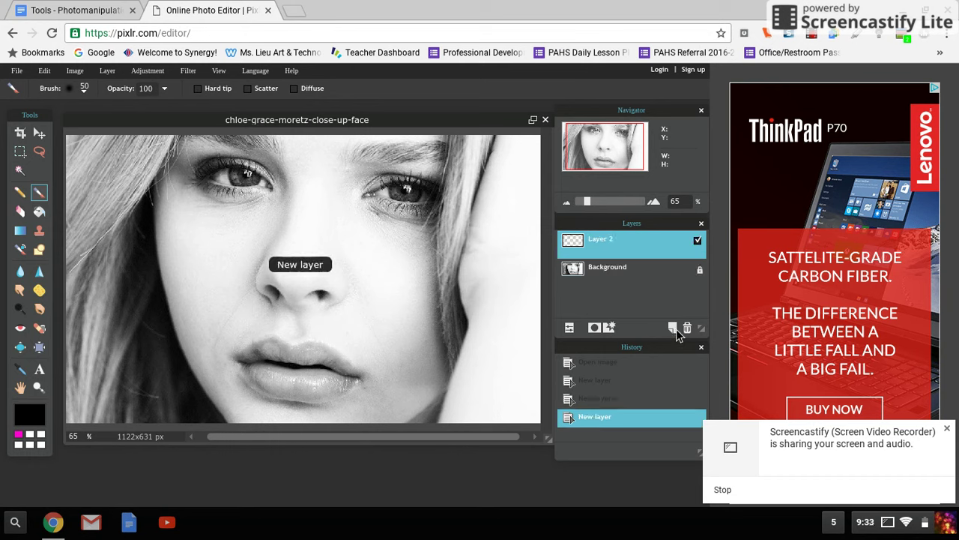
click(569, 329)
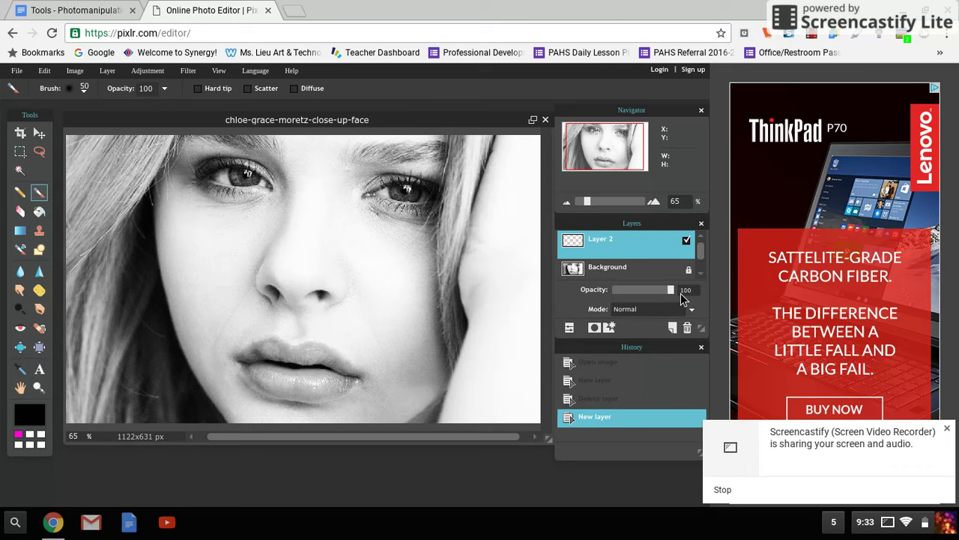
click(652, 313)
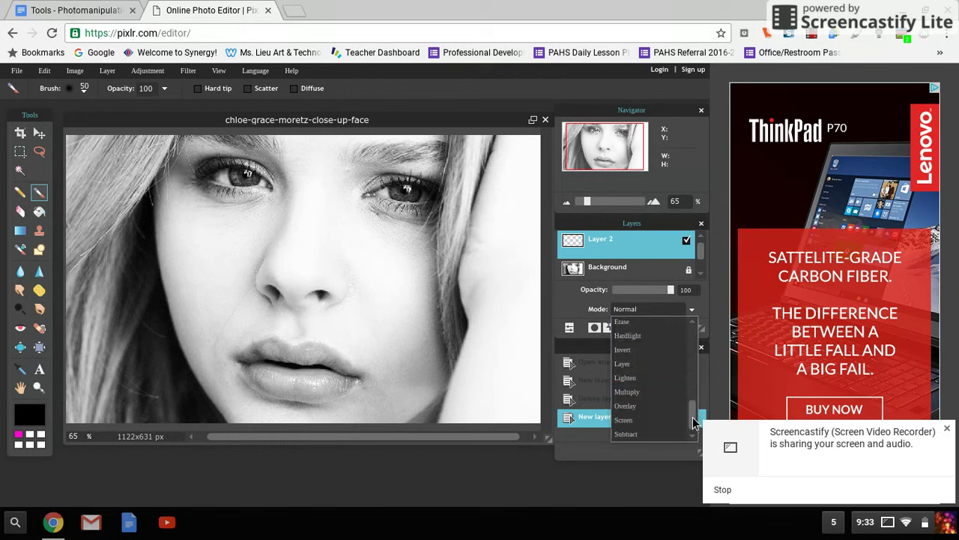
mouse_move(691, 413)
mouse_down()
mouse_move(685, 379)
mouse_move(713, 429)
mouse_up()
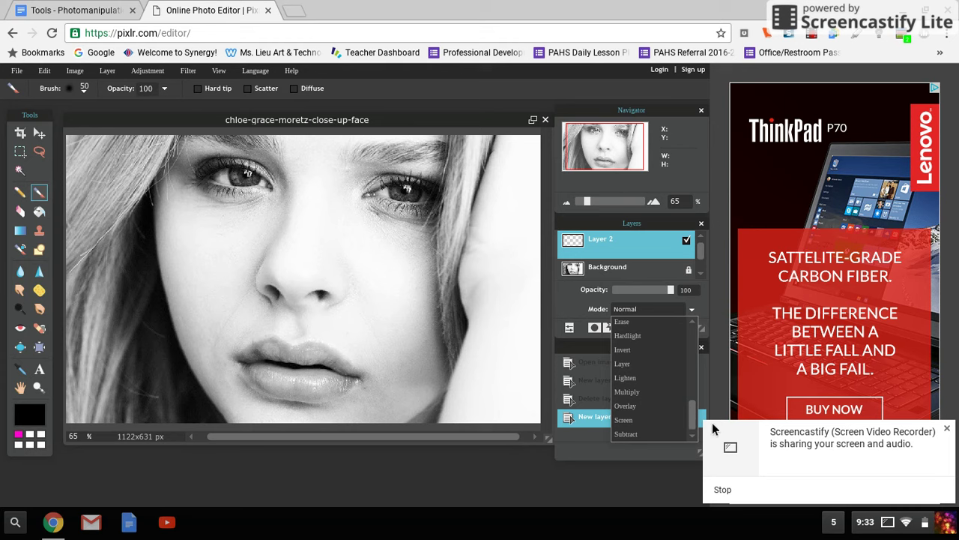
click(664, 408)
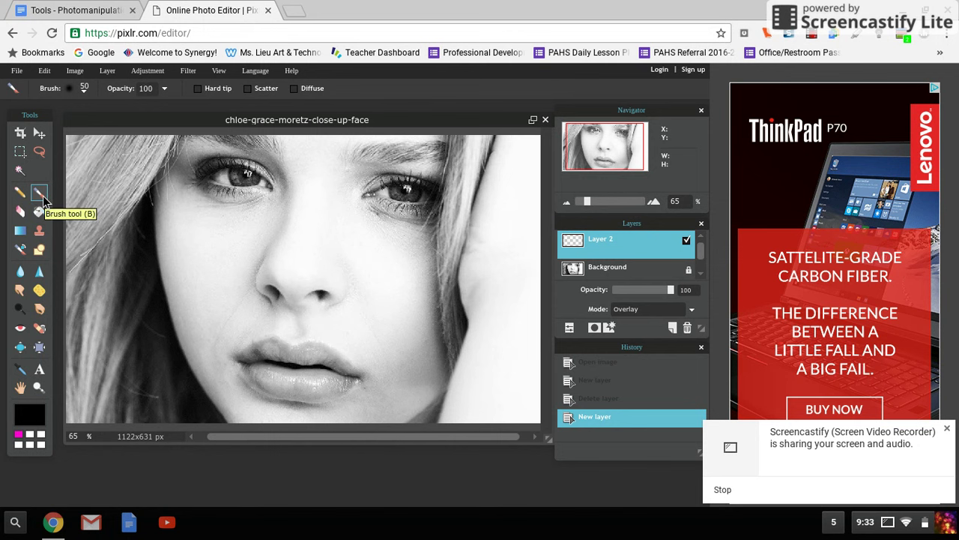
- Set the soft round brush's size to 40 for painting the lips
click(85, 98)
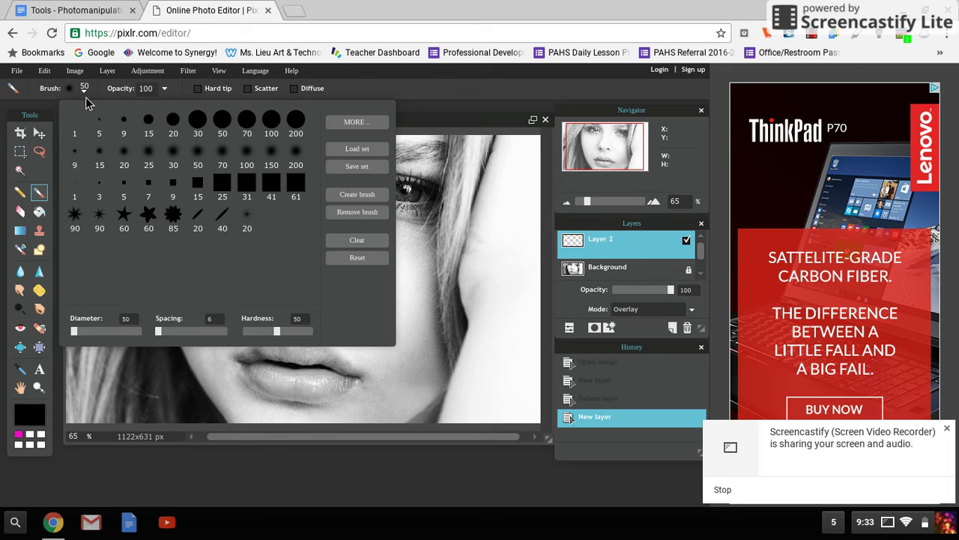
click(350, 93)
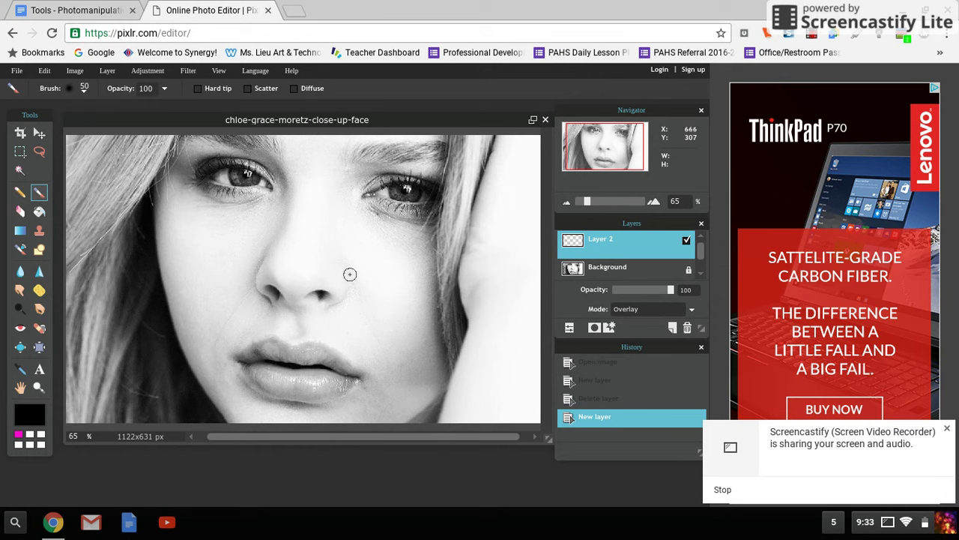
key(bracketright)
key(bracketright)
key(bracketright)
key(bracketright)
key(bracketright)
key(bracketright)
key(bracketright)
key(bracketright)
key(bracketleft)
key(bracketleft)
key(bracketleft)
key(bracketleft)
key(bracketleft)
key(bracketleft)
key(bracketleft)
key(bracketleft)
key(bracketleft)
- Set the brush colour to the red d1263f for the lips
drag(591, 203, 599, 204)
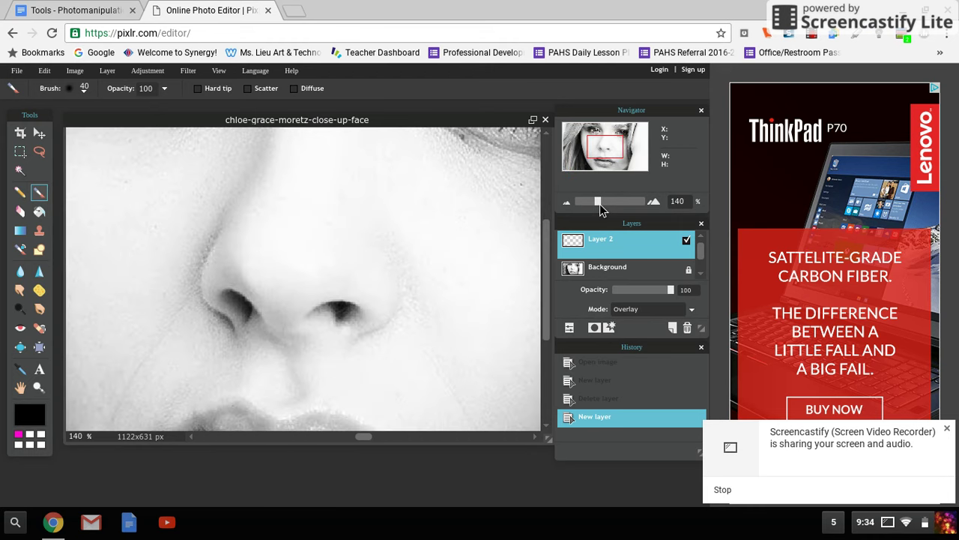
drag(612, 156, 608, 174)
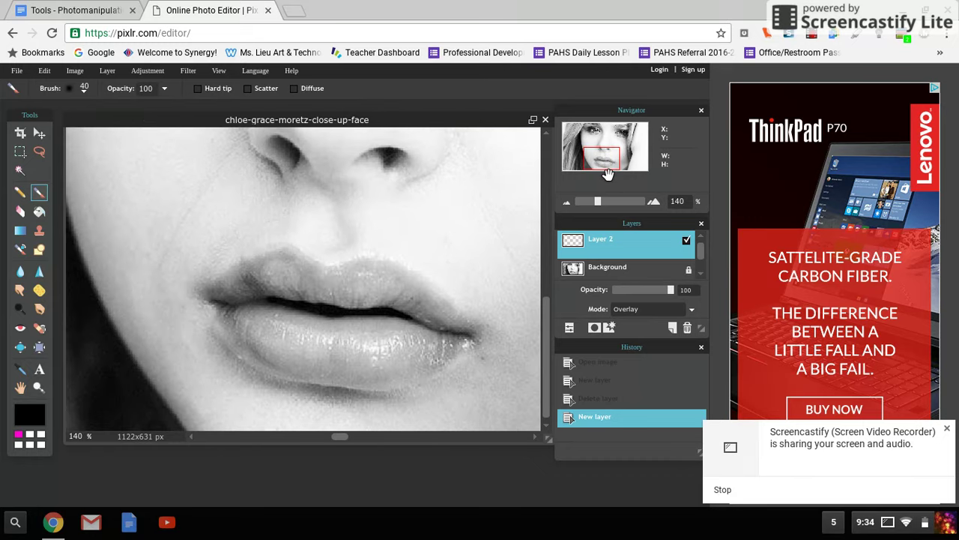
click(32, 419)
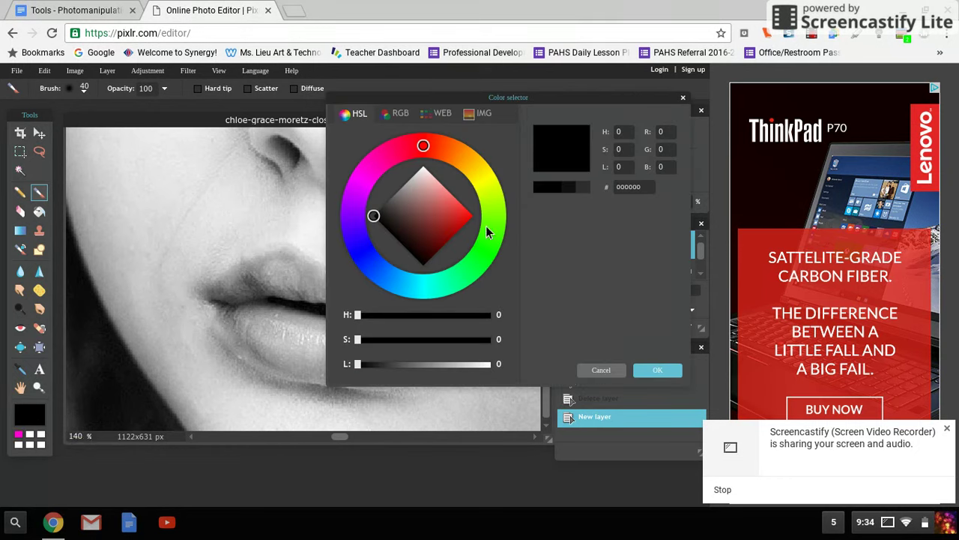
click(457, 218)
click(455, 211)
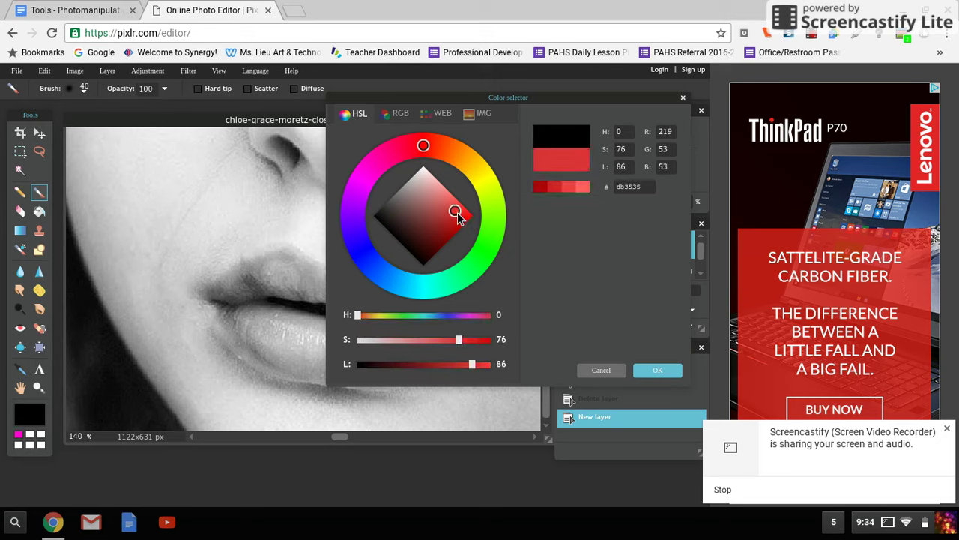
click(365, 178)
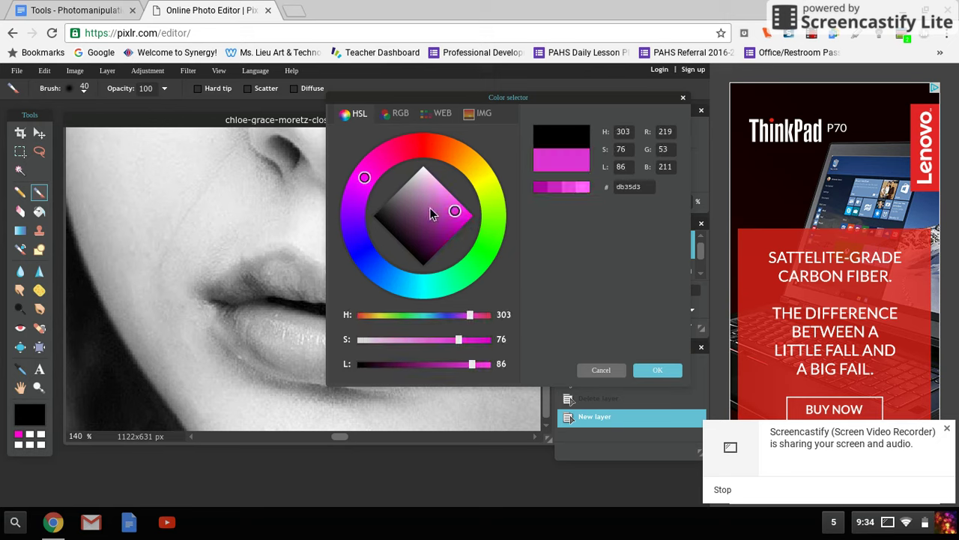
click(412, 146)
drag(453, 217, 455, 216)
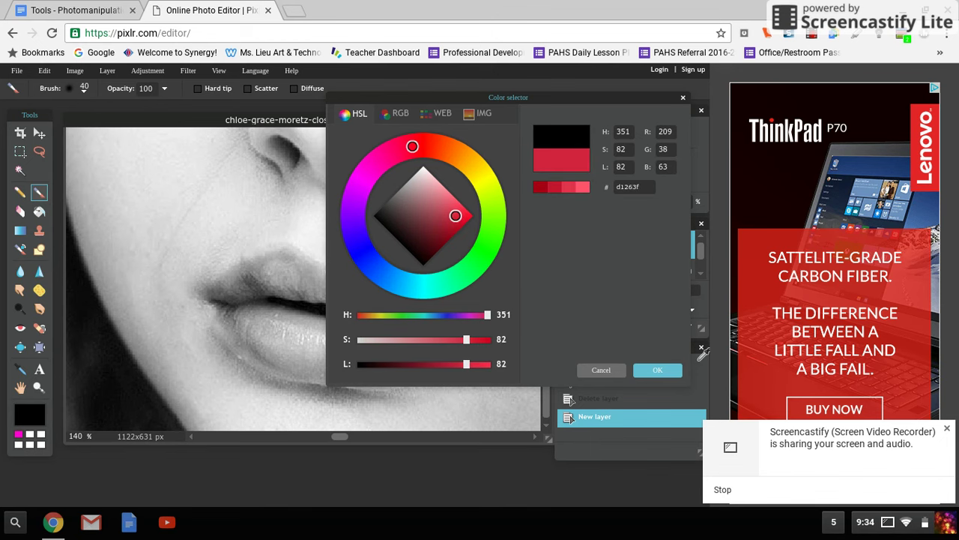
click(665, 372)
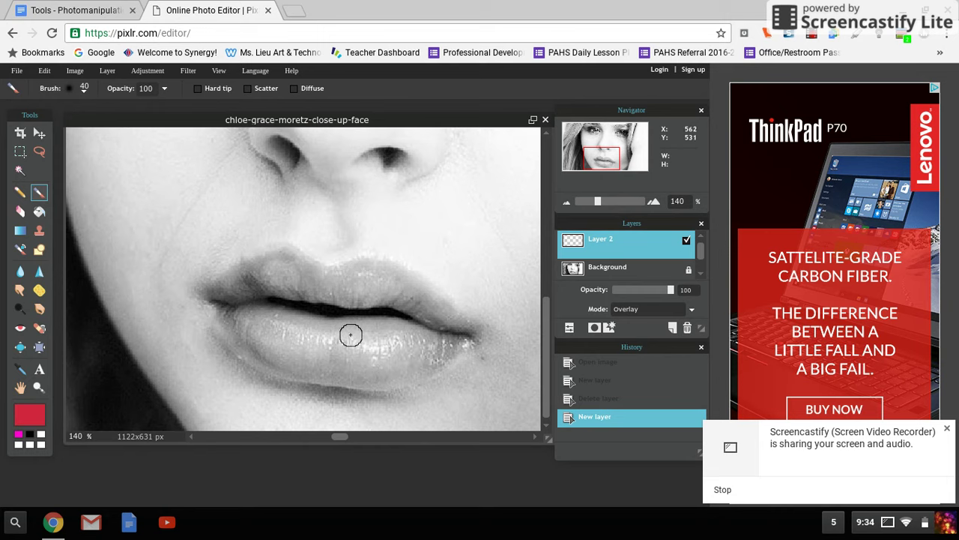
- Paint red over the middle and right part of the lower lip on the Overlay layer
click(633, 312)
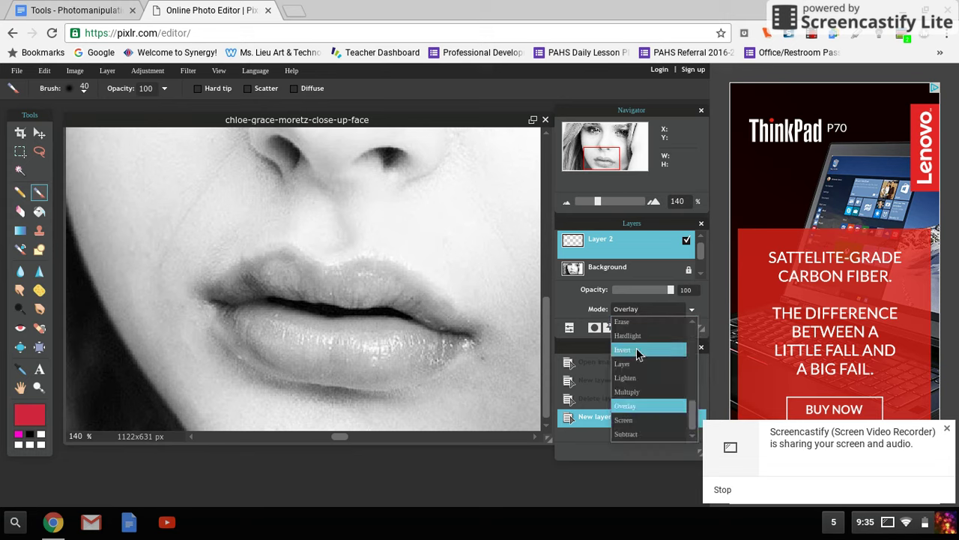
click(643, 311)
mouse_move(391, 347)
mouse_down()
mouse_move(324, 331)
mouse_move(388, 325)
mouse_move(407, 333)
mouse_move(397, 332)
mouse_move(400, 322)
mouse_move(334, 328)
mouse_move(392, 317)
mouse_move(335, 323)
mouse_move(307, 308)
mouse_move(289, 315)
mouse_move(328, 336)
mouse_move(387, 344)
mouse_move(428, 332)
mouse_move(412, 318)
mouse_move(455, 343)
mouse_move(435, 341)
mouse_move(407, 358)
mouse_move(400, 349)
mouse_move(402, 361)
mouse_move(353, 368)
mouse_move(370, 372)
mouse_move(328, 365)
mouse_move(320, 347)
mouse_up()
- Switch the painted lip layer to Normal blend mode for comparison and return it to Overlay
click(639, 312)
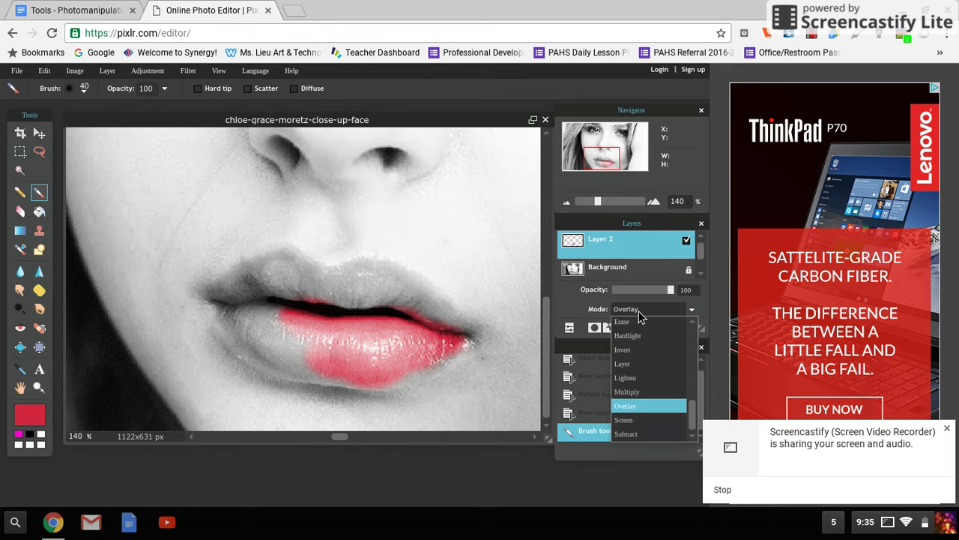
click(637, 323)
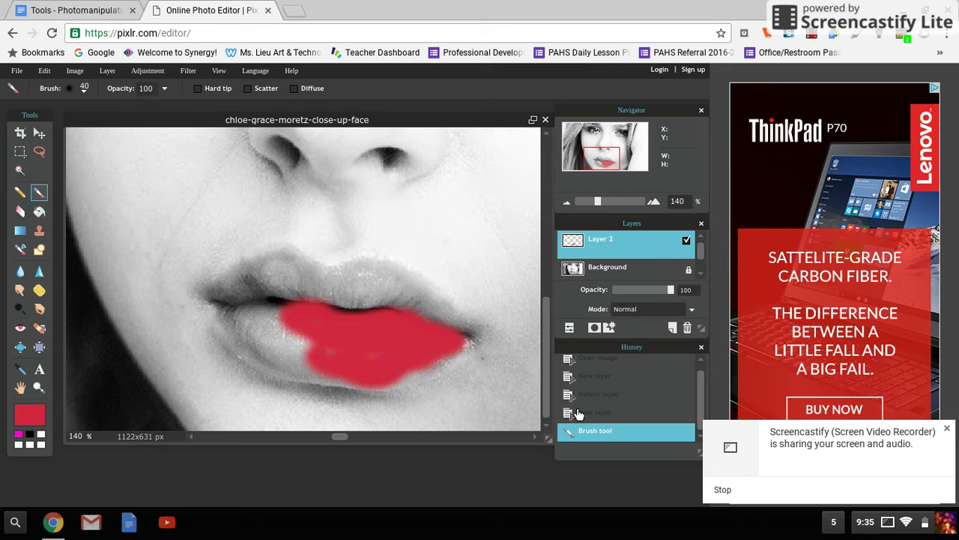
click(634, 312)
scroll(638, 360, down, 3)
click(634, 416)
- Paint the rest of the lower lip and the whole upper lip red, covering the edges and corners
mouse_move(343, 343)
mouse_down()
mouse_move(300, 341)
mouse_move(285, 317)
mouse_move(221, 287)
mouse_move(211, 292)
mouse_move(260, 340)
mouse_move(213, 304)
mouse_move(258, 356)
mouse_move(340, 377)
mouse_move(350, 353)
mouse_move(298, 341)
mouse_move(262, 317)
mouse_move(287, 351)
mouse_move(258, 306)
mouse_move(290, 261)
mouse_move(227, 291)
mouse_up()
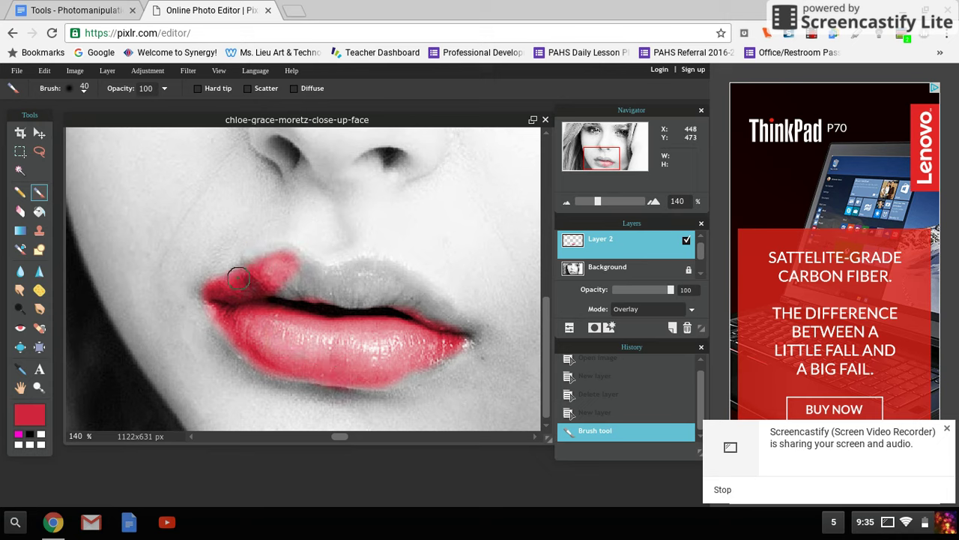
mouse_move(264, 262)
mouse_down()
mouse_move(313, 278)
mouse_move(364, 258)
mouse_move(468, 338)
mouse_move(390, 302)
mouse_move(344, 308)
mouse_move(299, 286)
mouse_move(274, 295)
mouse_move(335, 298)
mouse_move(373, 282)
mouse_move(394, 288)
mouse_move(347, 293)
mouse_move(366, 275)
mouse_move(403, 304)
mouse_up()
mouse_move(397, 341)
mouse_down()
mouse_move(377, 362)
mouse_move(387, 377)
mouse_move(419, 372)
mouse_move(446, 348)
mouse_move(377, 377)
mouse_move(298, 368)
mouse_up()
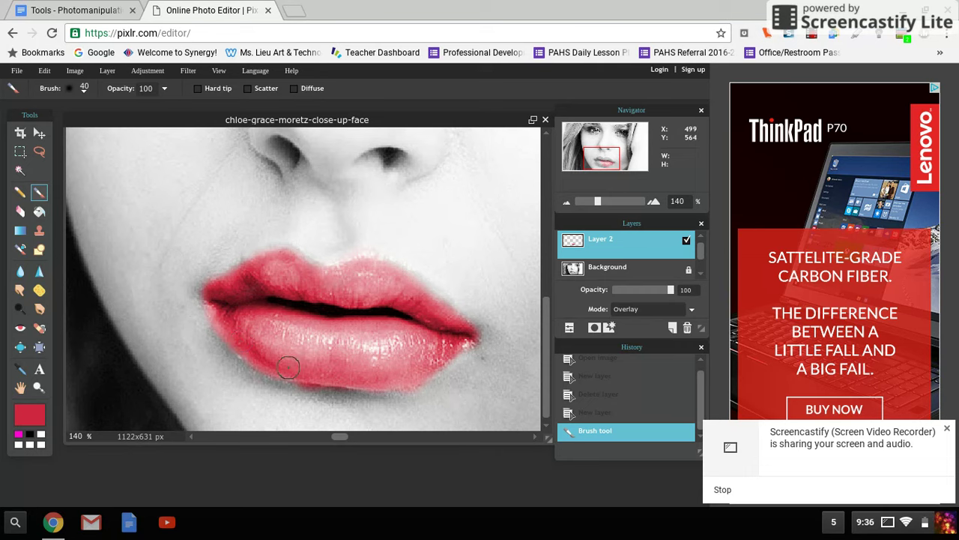
drag(366, 381, 414, 372)
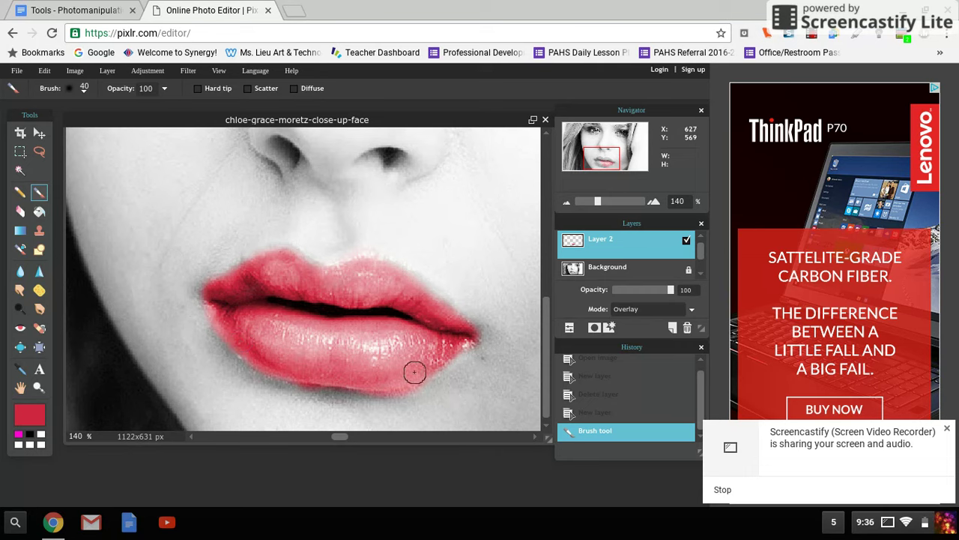
drag(460, 336, 474, 341)
mouse_move(286, 273)
mouse_down()
mouse_move(288, 255)
mouse_move(323, 275)
mouse_up()
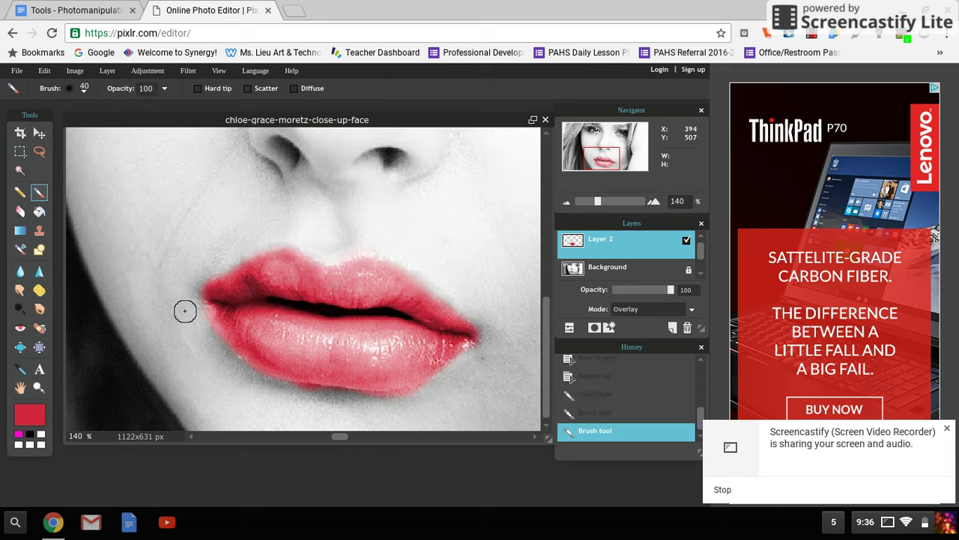
- Erase the red spilling past the lower lip's bottom edge and touch up the lip with the Brush tool
click(25, 215)
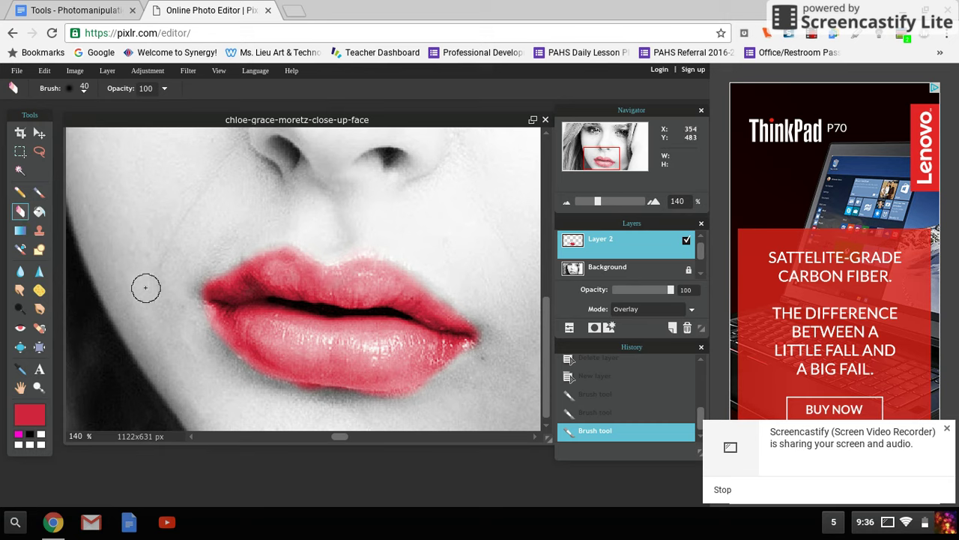
mouse_move(295, 401)
mouse_down()
mouse_move(394, 411)
mouse_move(428, 398)
mouse_move(388, 401)
mouse_up()
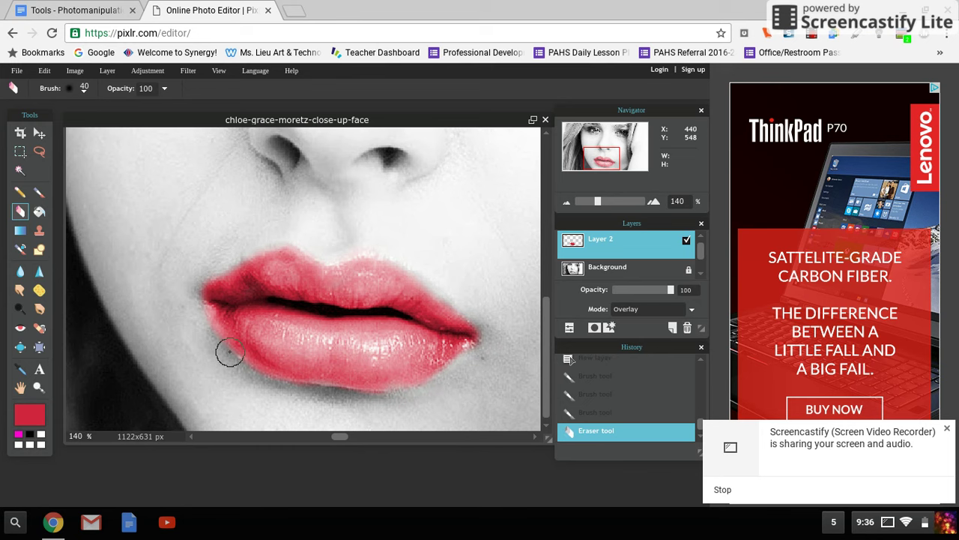
click(39, 192)
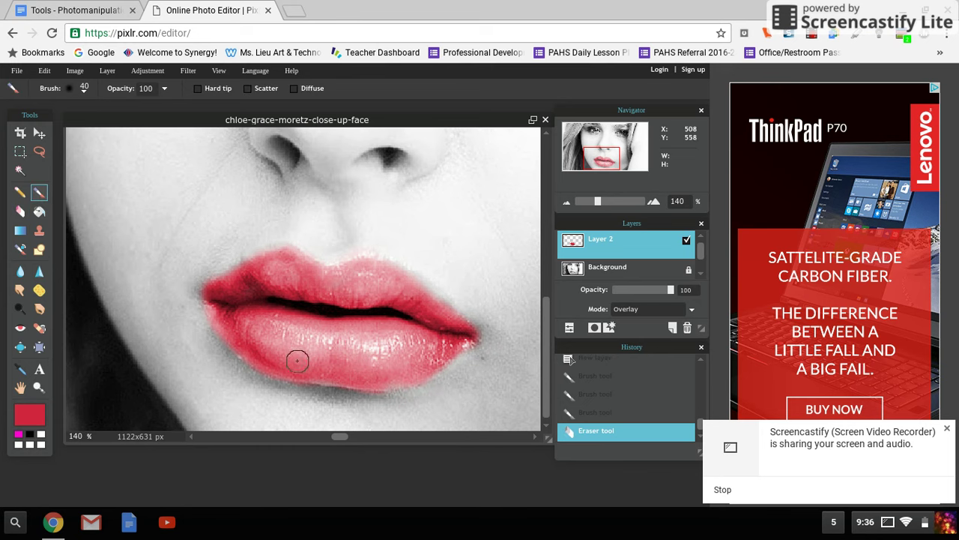
click(330, 374)
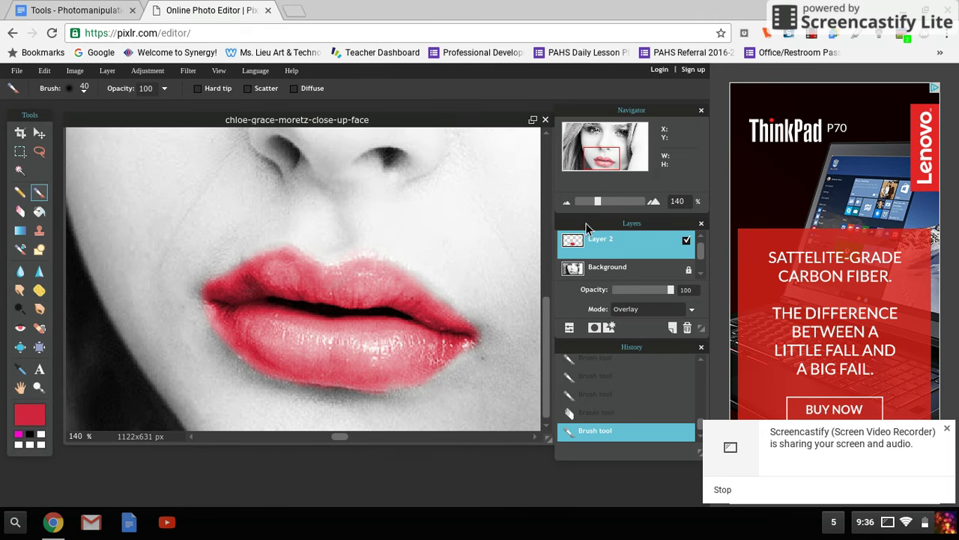
- Set the brush colour to the purple 8c27cf for the eyes
drag(606, 161, 619, 136)
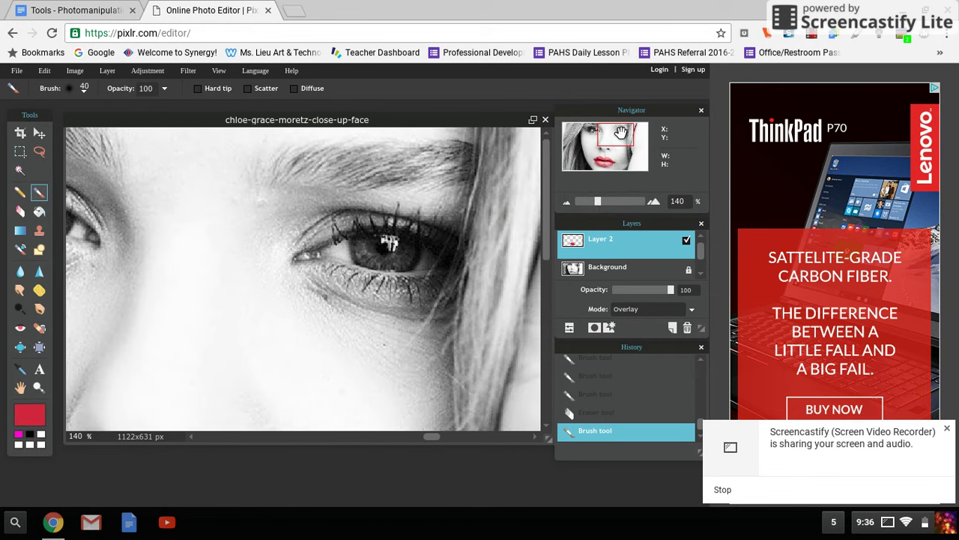
click(31, 419)
click(355, 209)
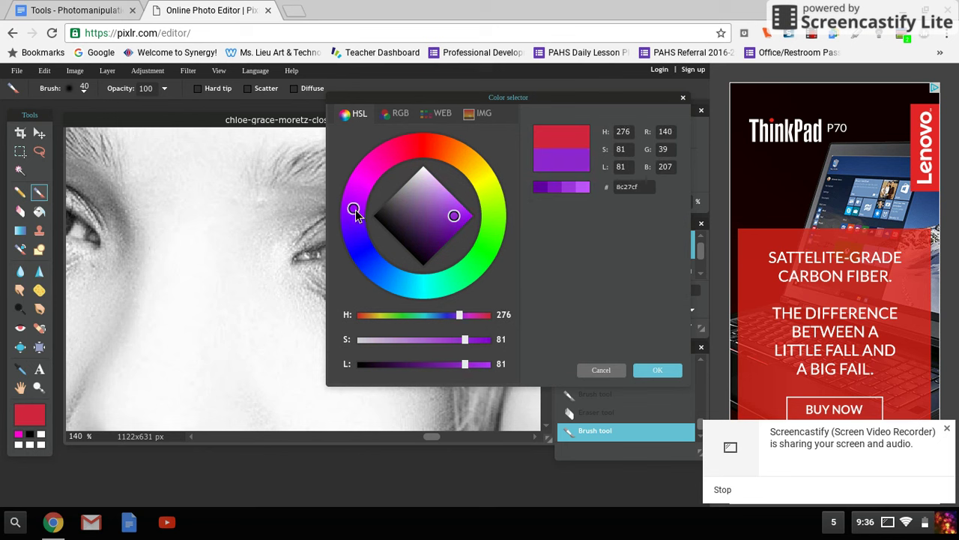
click(637, 369)
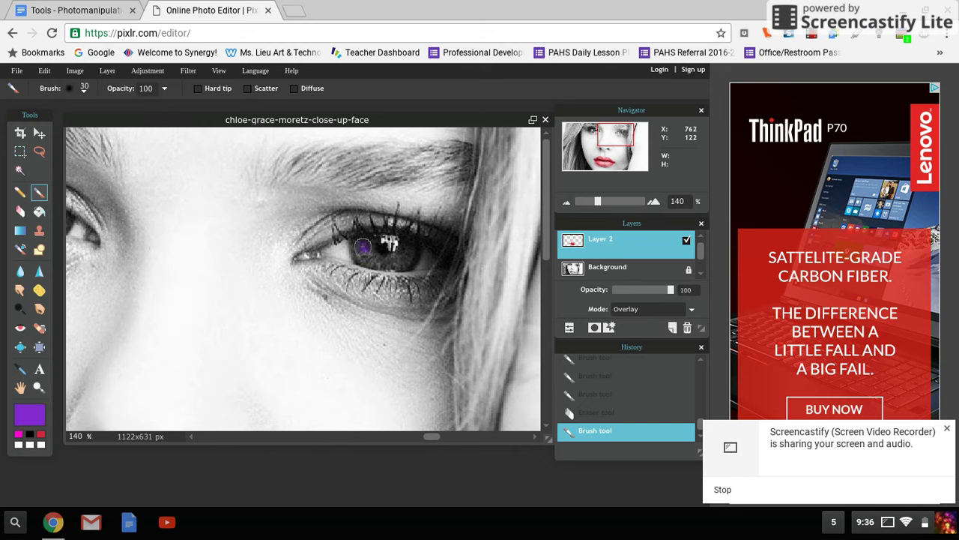
- Paint the irises of both eyes purple on the Overlay layer with a size 30 brush
mouse_move(359, 242)
mouse_down()
mouse_move(391, 268)
mouse_move(408, 253)
mouse_up()
mouse_move(616, 143)
mouse_down()
mouse_move(611, 162)
mouse_move(593, 142)
mouse_up()
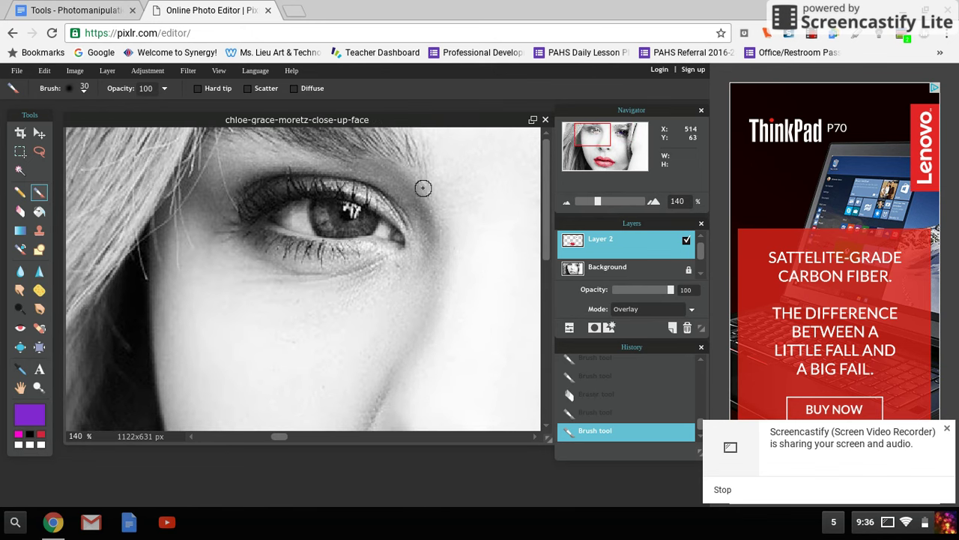
drag(322, 216, 329, 207)
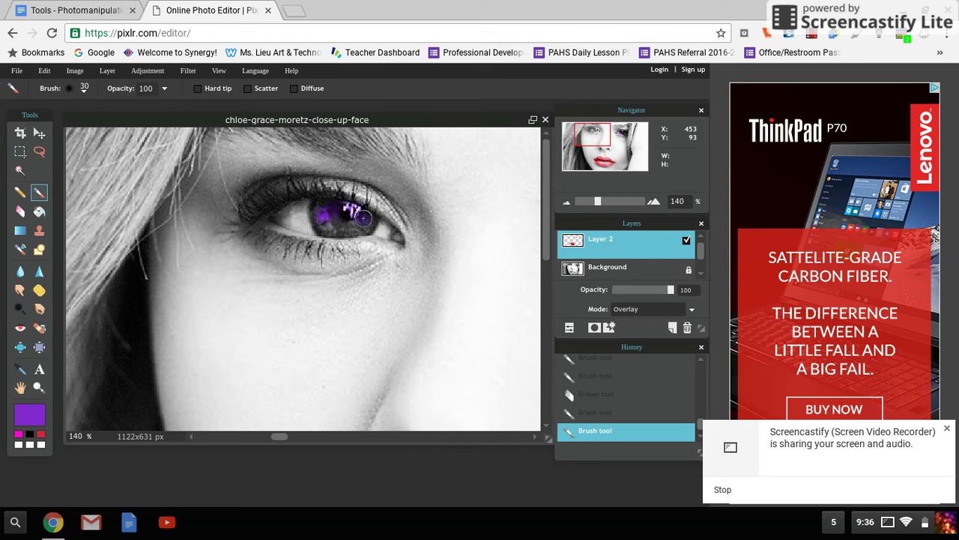
mouse_move(368, 219)
mouse_down()
mouse_move(329, 228)
mouse_move(319, 209)
mouse_move(355, 223)
mouse_move(323, 211)
mouse_up()
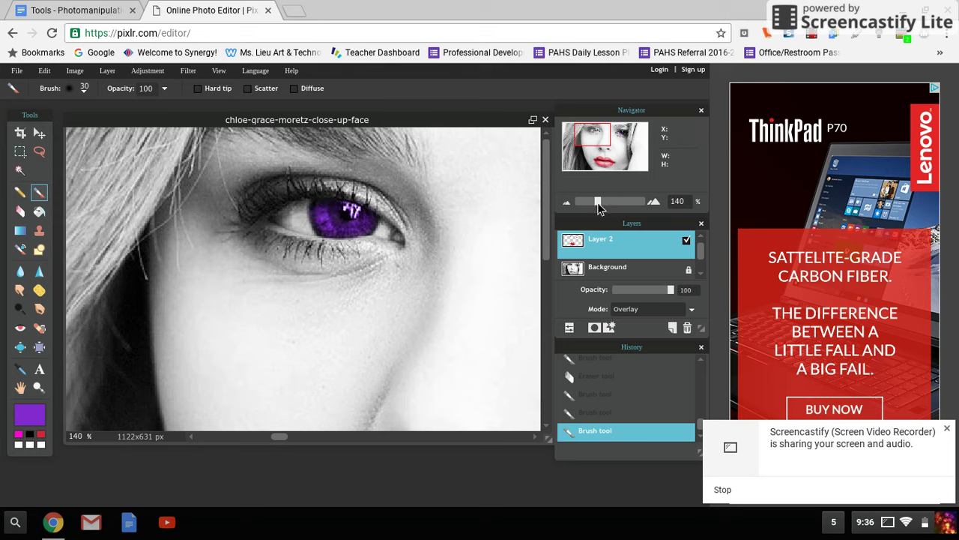
- Add a new layer above the lip and eye colour layer and set its blend mode to Overlay
drag(599, 204, 589, 210)
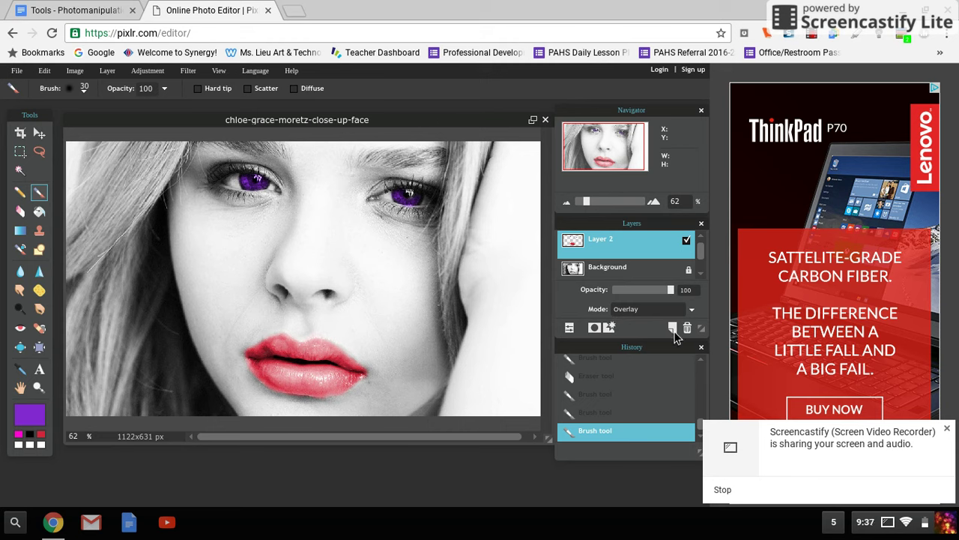
click(674, 332)
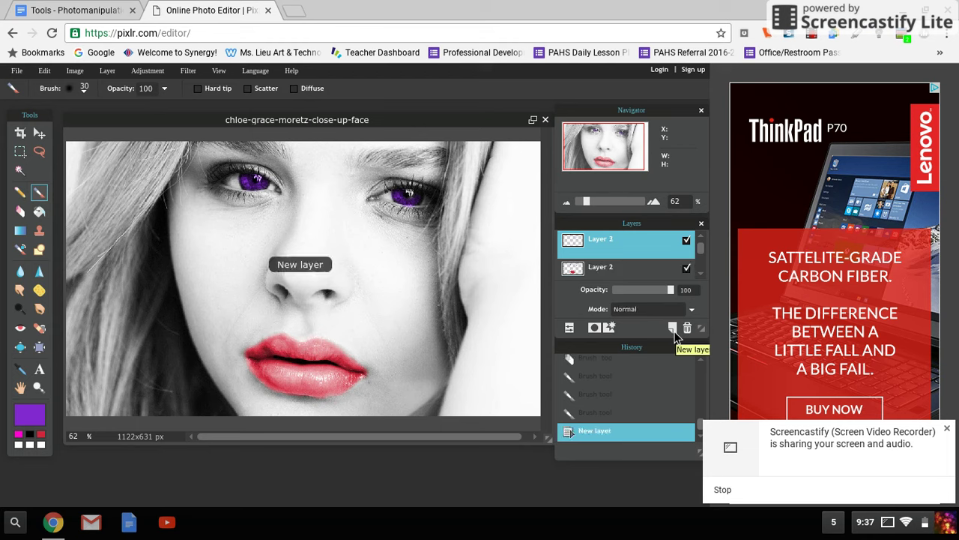
click(640, 312)
scroll(641, 397, down, 2)
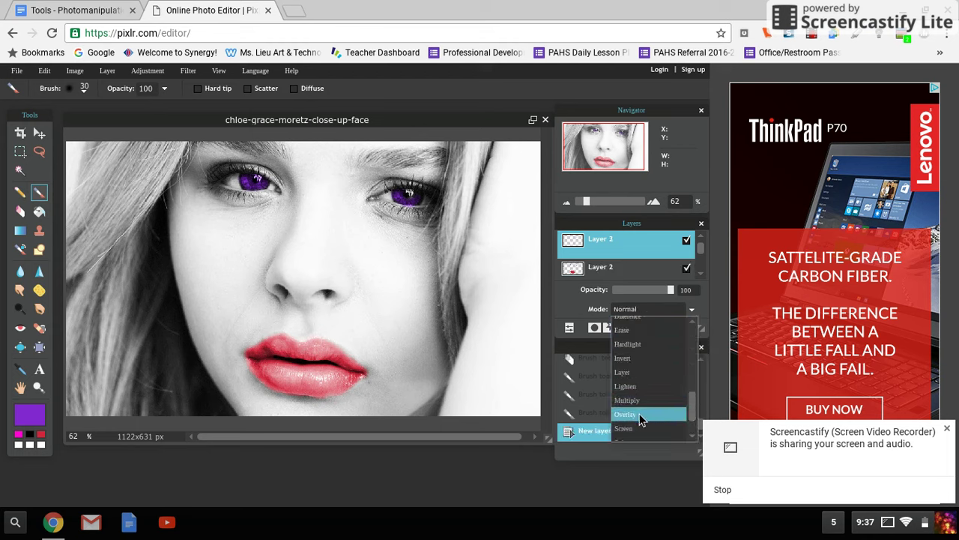
click(641, 416)
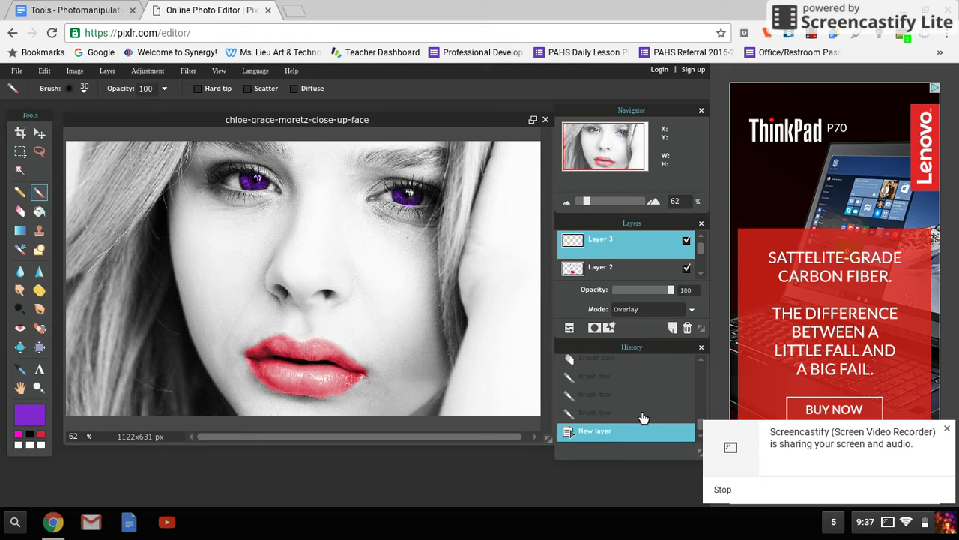
- Set the brush colour to the light orange skin tone fac27d
click(35, 420)
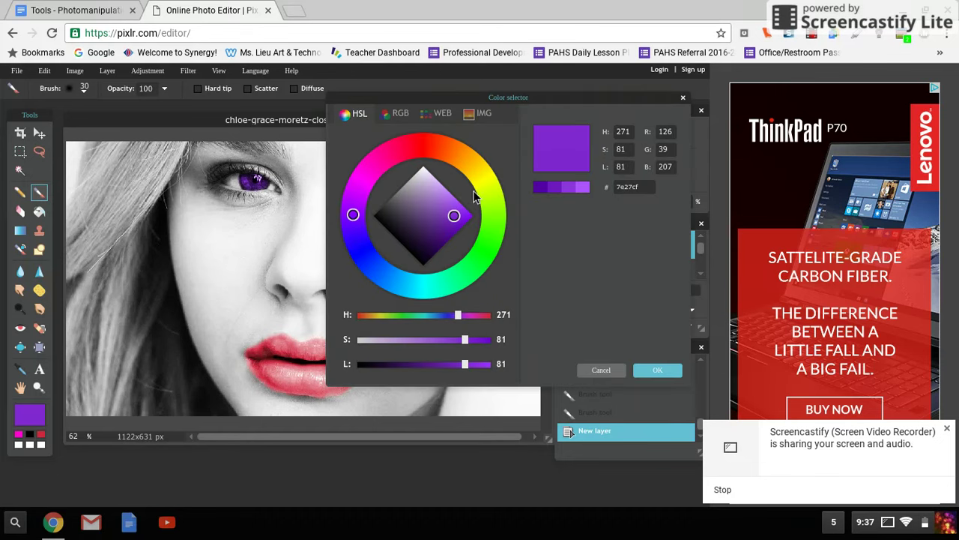
drag(473, 201, 459, 163)
mouse_move(450, 207)
mouse_down()
mouse_move(438, 206)
mouse_move(448, 192)
mouse_up()
click(657, 370)
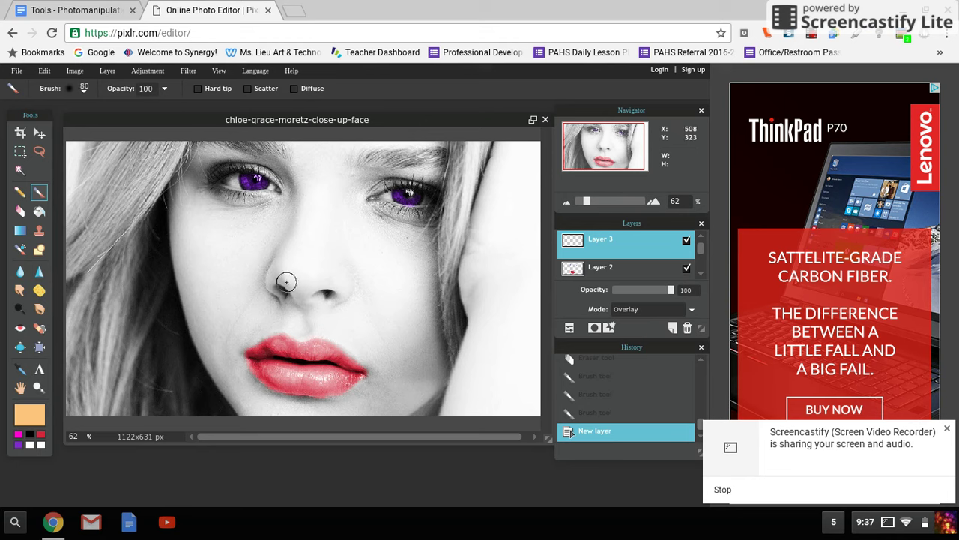
- Paint the skin tone over the whole face and the hand beside it with a size 140 brush
key(bracketright)
key(bracketright)
mouse_move(286, 282)
mouse_down()
mouse_move(277, 230)
mouse_move(296, 208)
mouse_move(230, 214)
mouse_move(187, 188)
mouse_move(187, 270)
mouse_move(222, 347)
mouse_move(240, 292)
mouse_move(303, 278)
mouse_move(338, 283)
mouse_move(256, 319)
mouse_move(408, 334)
mouse_move(346, 334)
mouse_move(396, 357)
mouse_move(416, 321)
mouse_up()
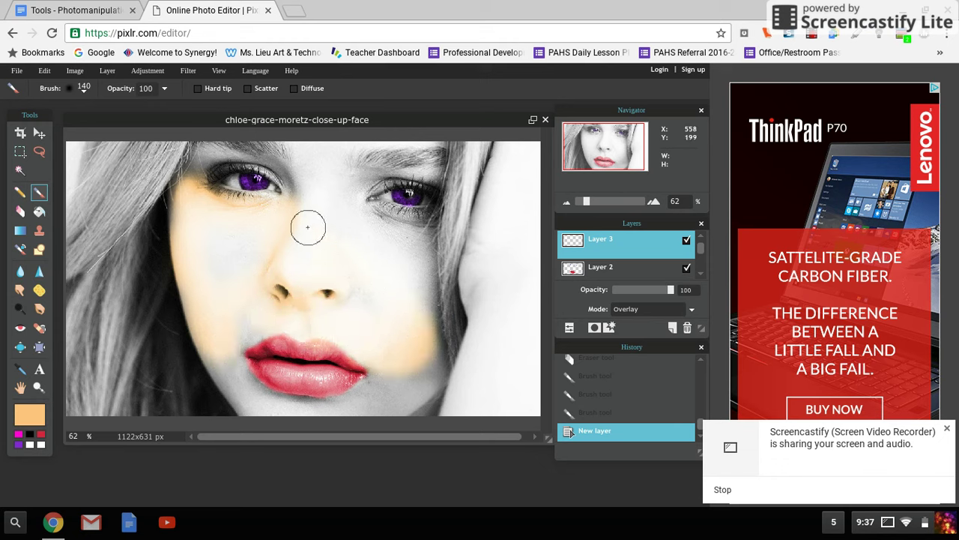
mouse_move(296, 154)
mouse_down()
mouse_move(250, 149)
mouse_move(183, 183)
mouse_move(195, 161)
mouse_move(250, 143)
mouse_move(305, 176)
mouse_move(308, 187)
mouse_move(295, 172)
mouse_move(302, 187)
mouse_move(284, 215)
mouse_move(209, 200)
mouse_move(289, 213)
mouse_move(305, 199)
mouse_move(294, 148)
mouse_move(379, 149)
mouse_move(410, 137)
mouse_move(457, 162)
mouse_move(420, 153)
mouse_move(400, 168)
mouse_move(432, 168)
mouse_move(381, 172)
mouse_move(344, 195)
mouse_move(337, 179)
mouse_move(357, 210)
mouse_move(435, 229)
mouse_move(359, 257)
mouse_move(436, 279)
mouse_move(429, 331)
mouse_move(404, 390)
mouse_move(440, 366)
mouse_move(413, 404)
mouse_move(371, 415)
mouse_move(371, 392)
mouse_move(389, 375)
mouse_move(345, 411)
mouse_move(295, 414)
mouse_move(229, 378)
mouse_move(217, 349)
mouse_move(250, 313)
mouse_move(228, 345)
mouse_move(250, 321)
mouse_move(230, 349)
mouse_move(259, 405)
mouse_up()
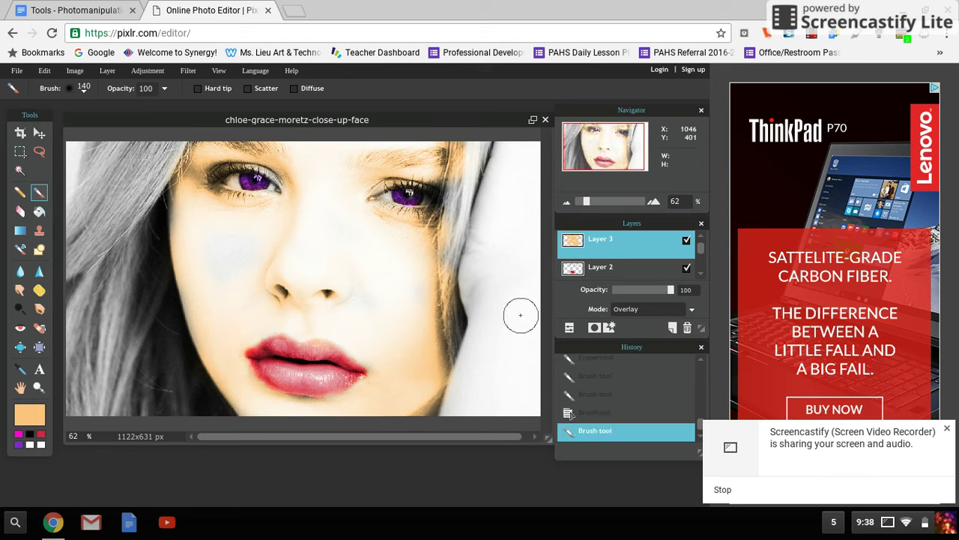
mouse_move(512, 149)
mouse_down()
mouse_move(529, 172)
mouse_move(482, 308)
mouse_move(471, 283)
mouse_move(475, 235)
mouse_move(474, 338)
mouse_move(442, 409)
mouse_move(457, 413)
mouse_move(517, 378)
mouse_move(528, 335)
mouse_move(511, 147)
mouse_move(524, 210)
mouse_move(508, 310)
mouse_move(518, 415)
mouse_move(512, 170)
mouse_move(504, 156)
mouse_move(480, 219)
mouse_move(475, 257)
mouse_up()
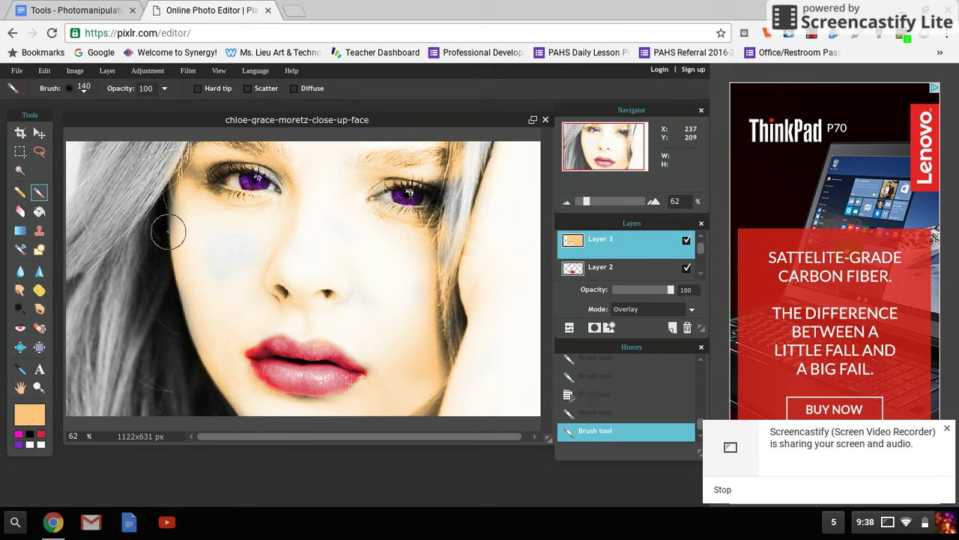
- Erase the skin tone spilling over the hair on both sides of the face and over the lips with a size 40 eraser
click(20, 211)
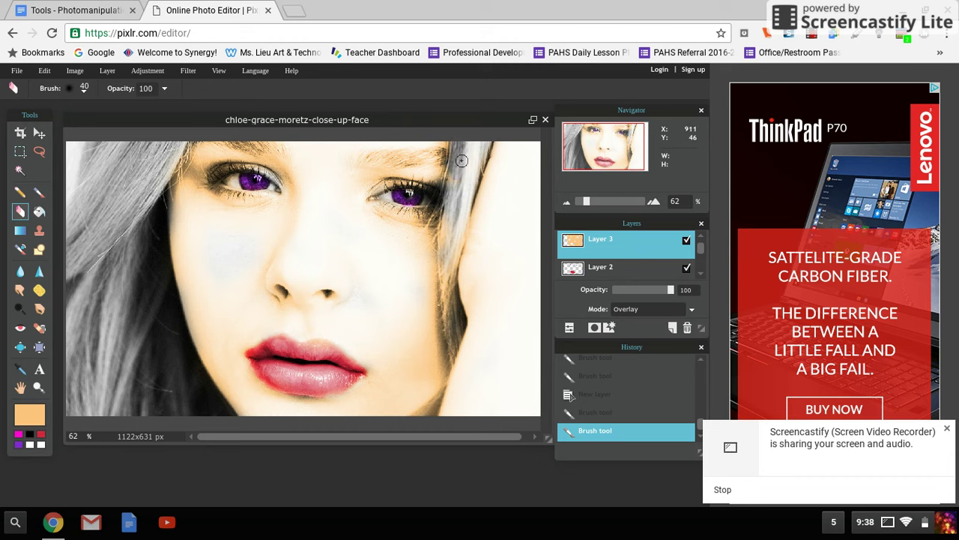
mouse_move(445, 213)
mouse_down()
mouse_move(457, 342)
mouse_move(450, 300)
mouse_move(463, 189)
mouse_up()
drag(485, 149, 487, 147)
drag(162, 180, 192, 142)
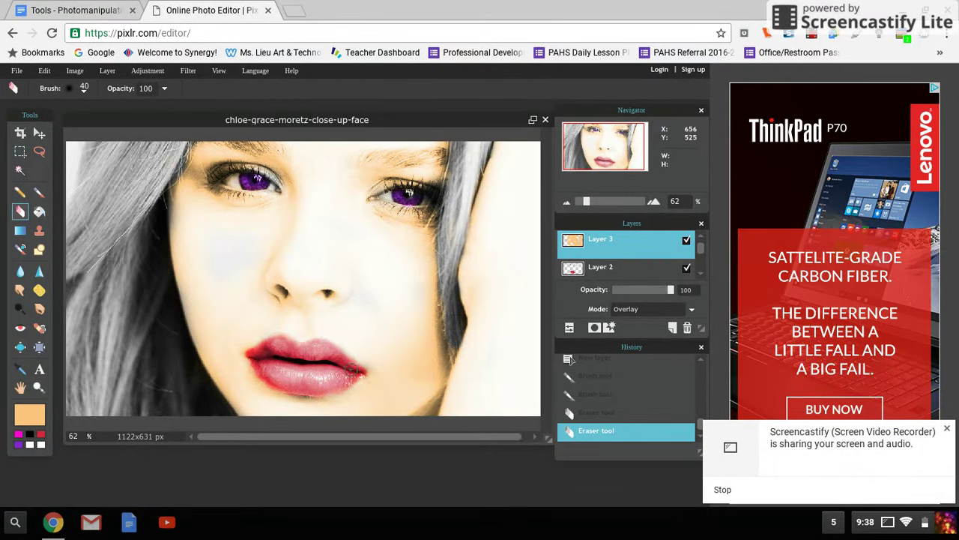
drag(298, 385, 355, 399)
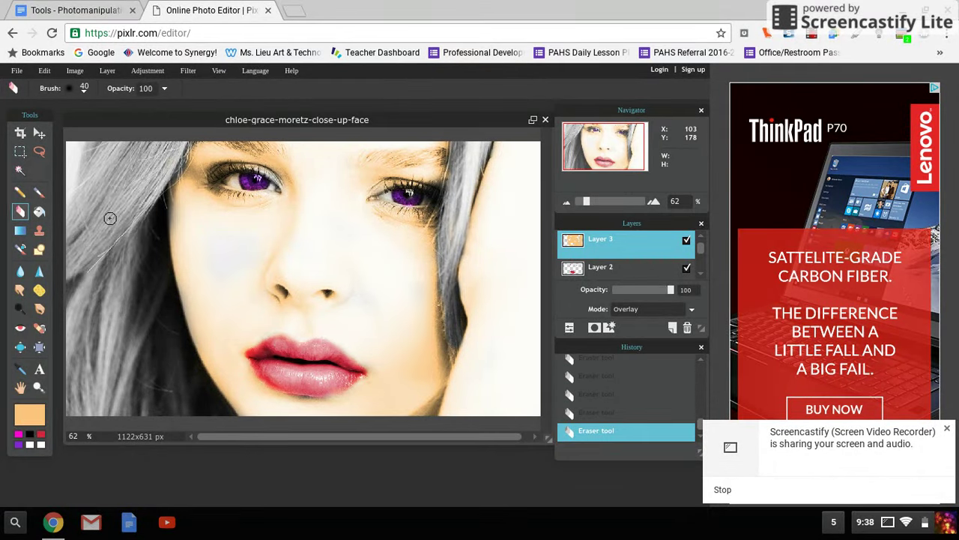
- Set the paint colour to the brown 9e6219 for the hair
click(30, 415)
mouse_move(449, 226)
mouse_down()
mouse_move(460, 218)
mouse_move(450, 234)
mouse_up()
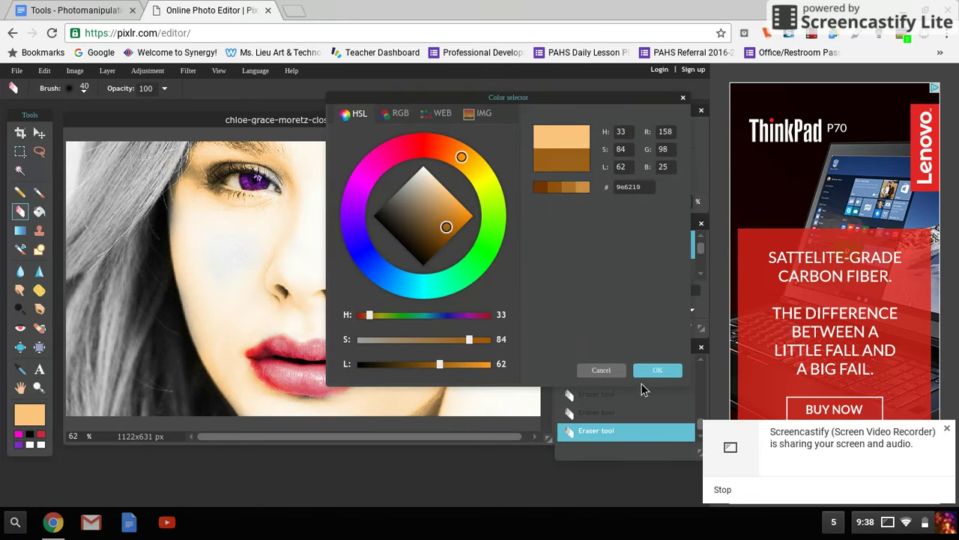
click(657, 370)
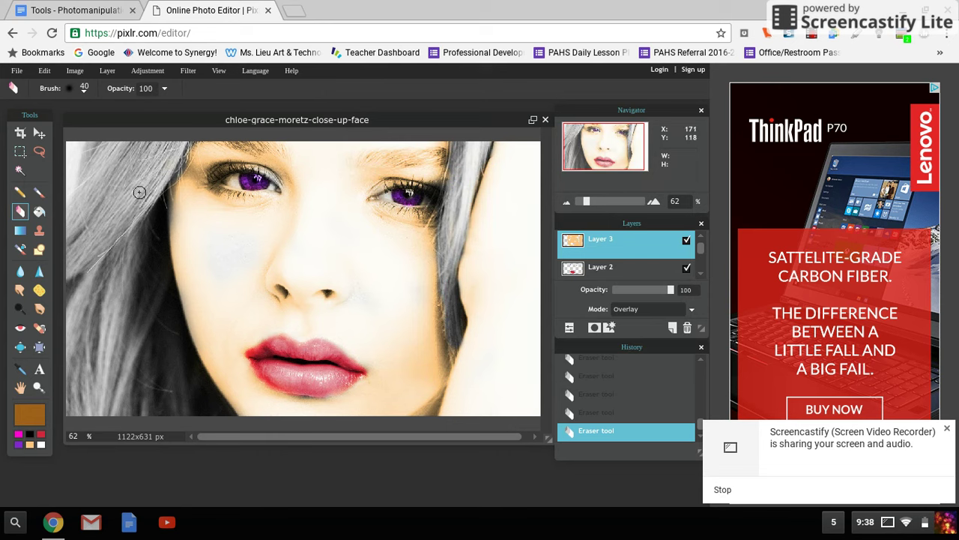
- Paint the large section of hair on the left side of the portrait brown with a size 140 brush
click(39, 192)
mouse_move(124, 154)
mouse_down()
mouse_move(86, 218)
mouse_move(106, 149)
mouse_move(97, 180)
mouse_move(124, 155)
mouse_up()
mouse_move(166, 135)
mouse_down()
mouse_move(70, 278)
mouse_move(108, 194)
mouse_move(125, 220)
mouse_move(112, 277)
mouse_move(109, 267)
mouse_move(145, 224)
mouse_move(135, 297)
mouse_move(157, 372)
mouse_move(151, 291)
mouse_move(161, 354)
mouse_move(185, 408)
mouse_move(135, 362)
mouse_move(92, 272)
mouse_move(75, 416)
mouse_move(111, 297)
mouse_move(124, 406)
mouse_move(176, 417)
mouse_move(108, 388)
mouse_move(89, 301)
mouse_move(71, 289)
mouse_move(61, 368)
mouse_move(78, 434)
mouse_move(122, 402)
mouse_move(198, 411)
mouse_move(182, 352)
mouse_up()
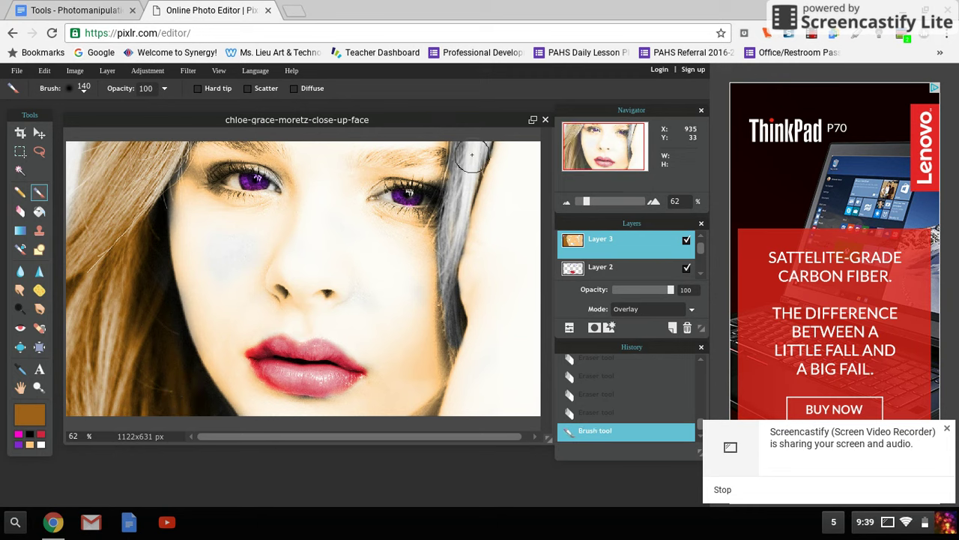
- Paint the hair strand between the face and the hand brown, reducing the brush size to 70 for the narrow parts
key(bracketleft)
key(bracketleft)
mouse_move(462, 150)
mouse_down()
mouse_move(456, 183)
mouse_move(480, 135)
mouse_move(457, 211)
mouse_up()
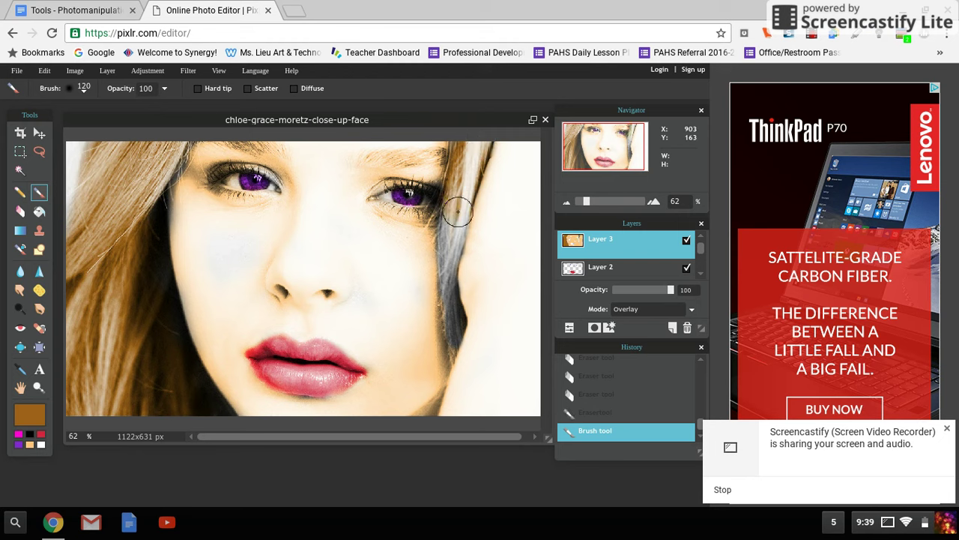
key(bracketleft)
key(bracketleft)
key(bracketleft)
key(bracketleft)
key(bracketleft)
mouse_move(451, 225)
mouse_down()
mouse_move(456, 349)
mouse_move(444, 236)
mouse_move(448, 188)
mouse_move(477, 149)
mouse_up()
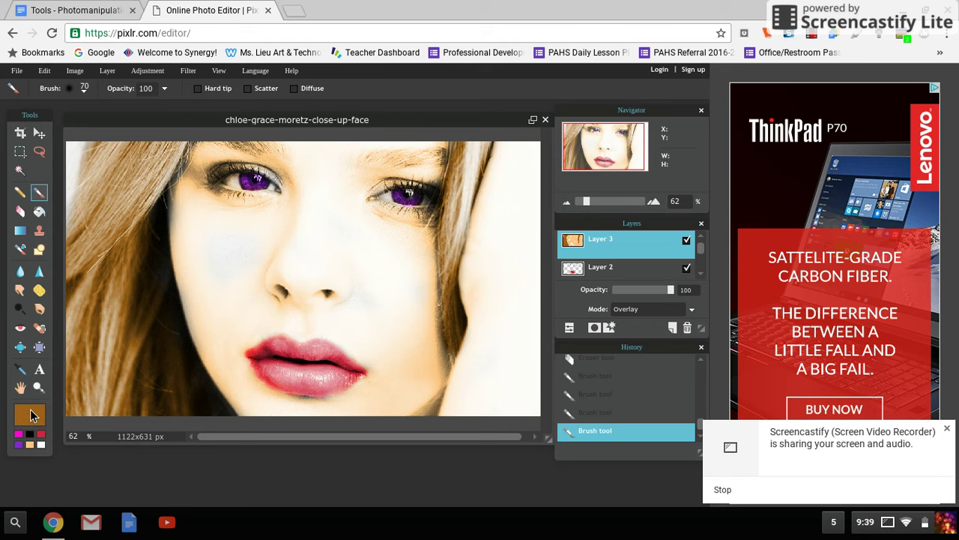
- Set the brush colour to the green 81e041 and the brush opacity to 52 for the eyeshadow
click(33, 446)
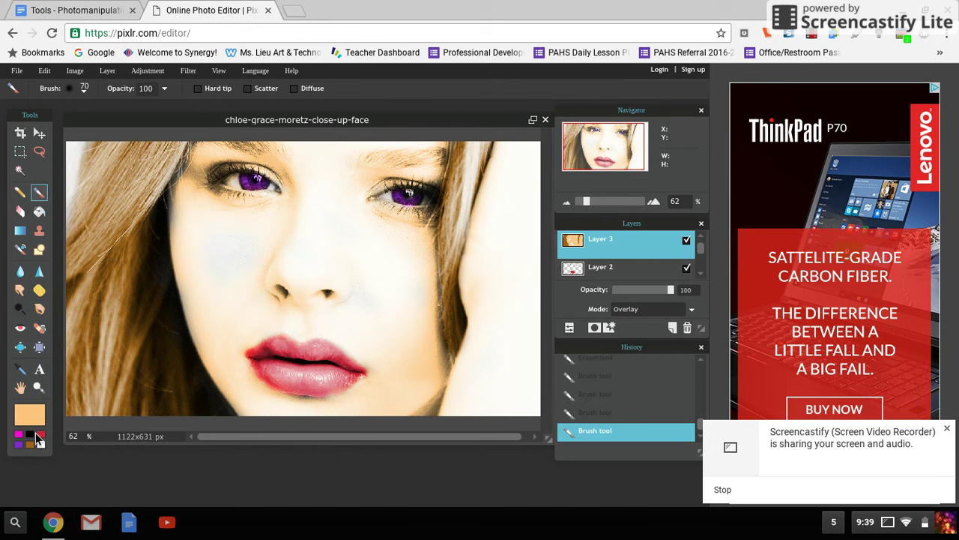
click(32, 421)
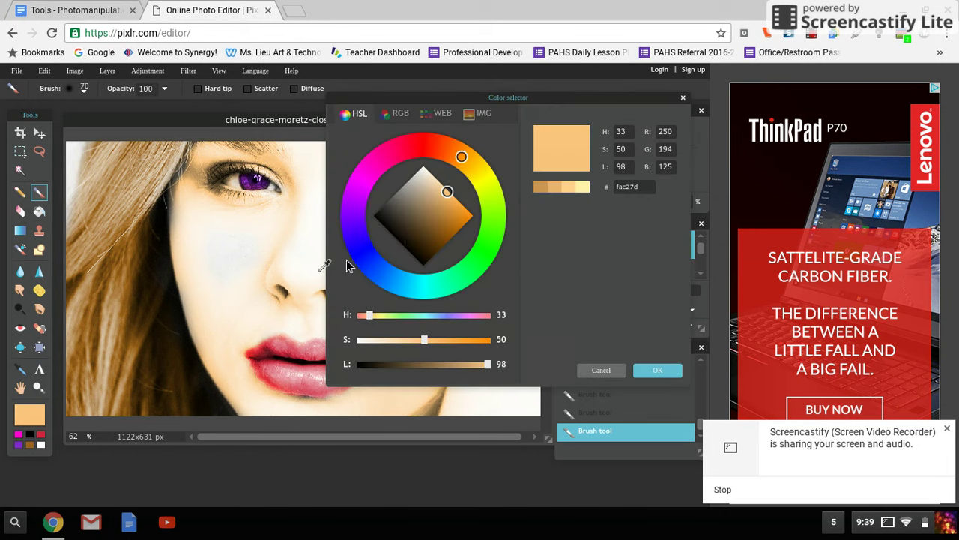
click(491, 225)
click(454, 207)
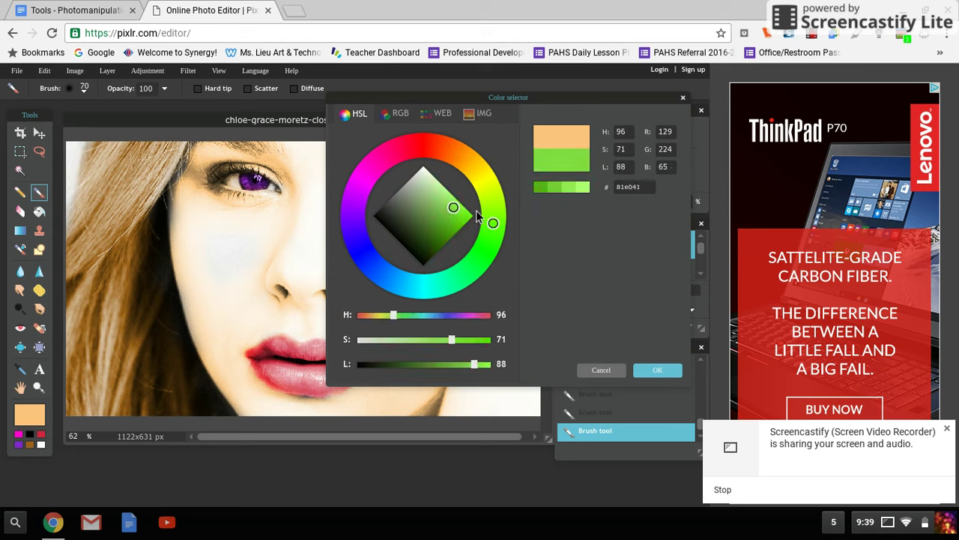
click(657, 369)
click(165, 89)
drag(169, 107, 136, 105)
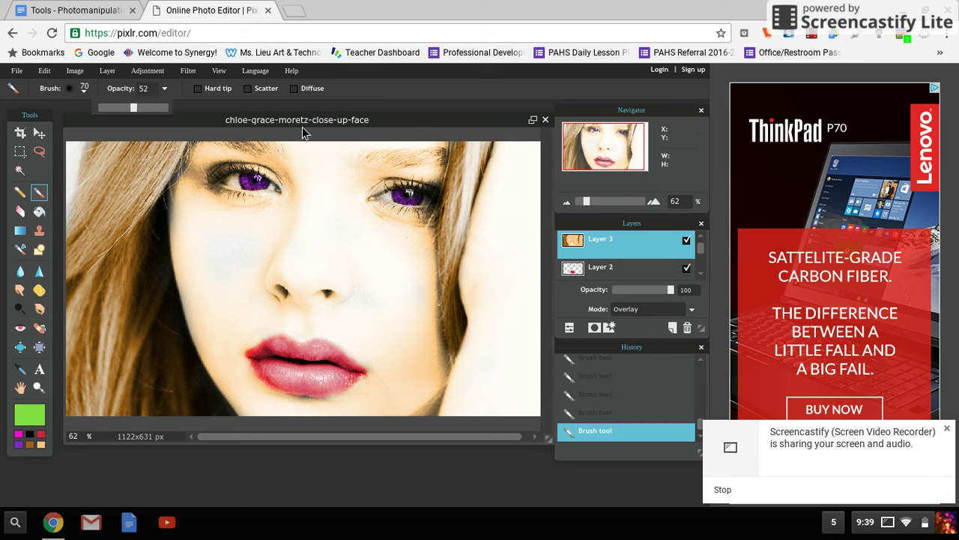
- Paint green eyeshadow over the upper lids and outer corners of both eyes
mouse_move(262, 170)
mouse_down()
mouse_move(278, 180)
mouse_move(246, 161)
mouse_up()
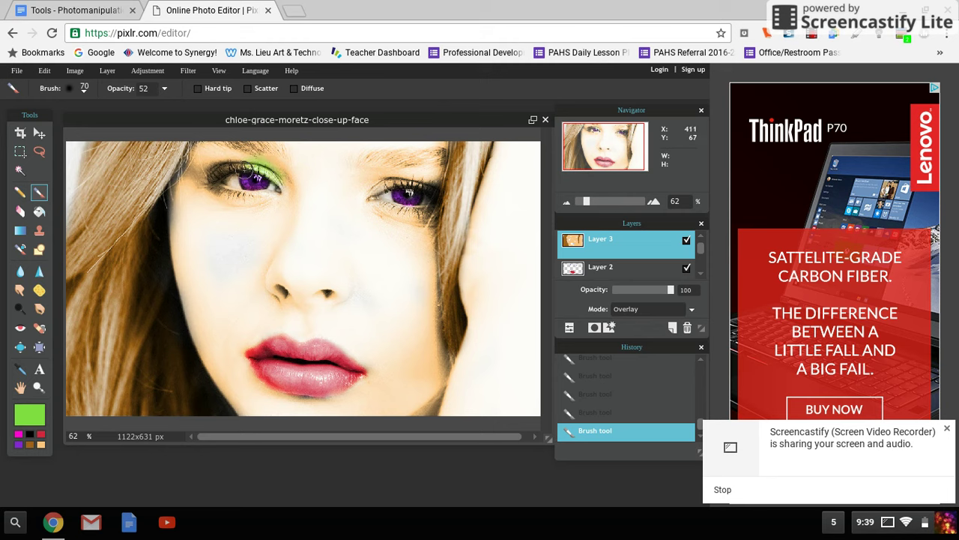
drag(376, 180, 431, 185)
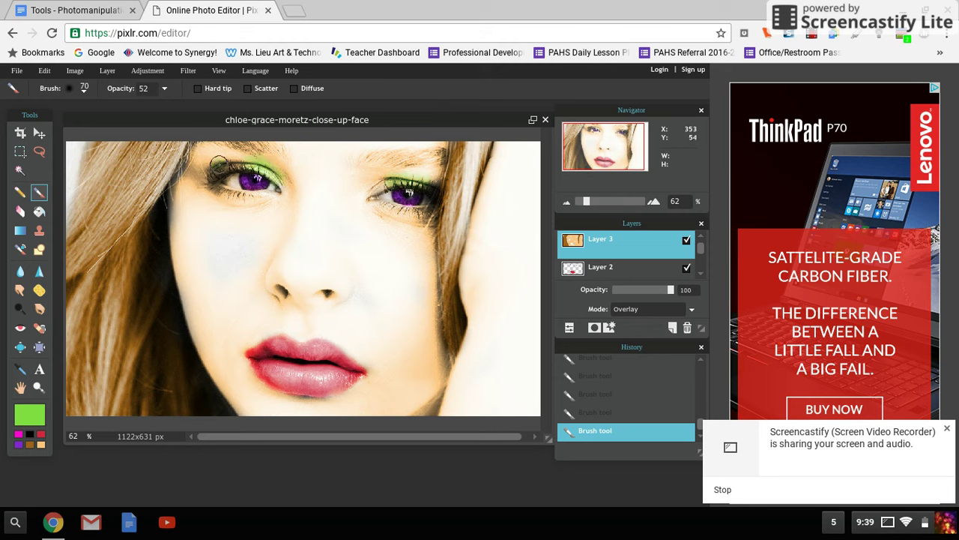
mouse_move(409, 192)
mouse_down()
mouse_move(383, 190)
mouse_move(444, 177)
mouse_up()
- Switch the brush to the saved magenta colour, with opacity 14 and size 110, for the blush
click(20, 434)
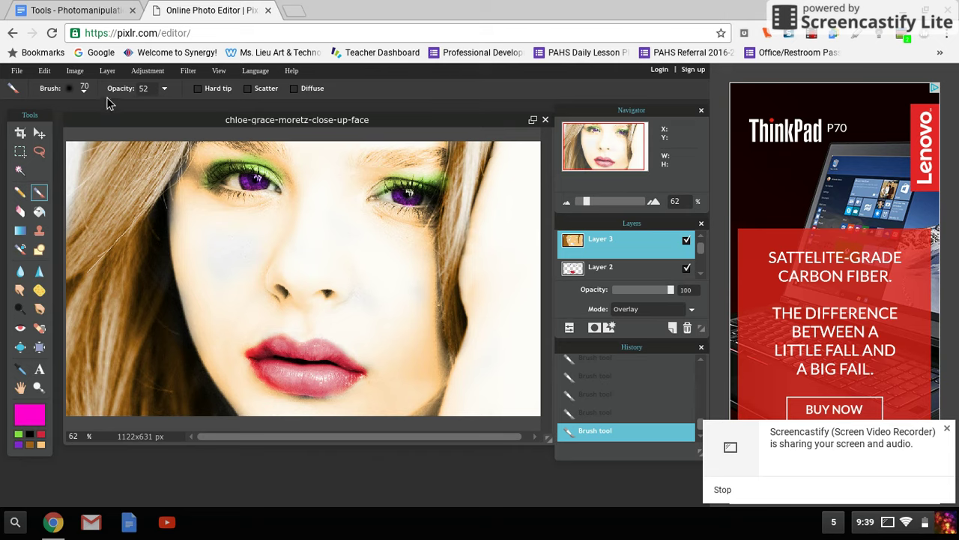
click(158, 91)
drag(138, 113, 114, 113)
key(bracketright)
key(bracketright)
key(bracketright)
key(bracketright)
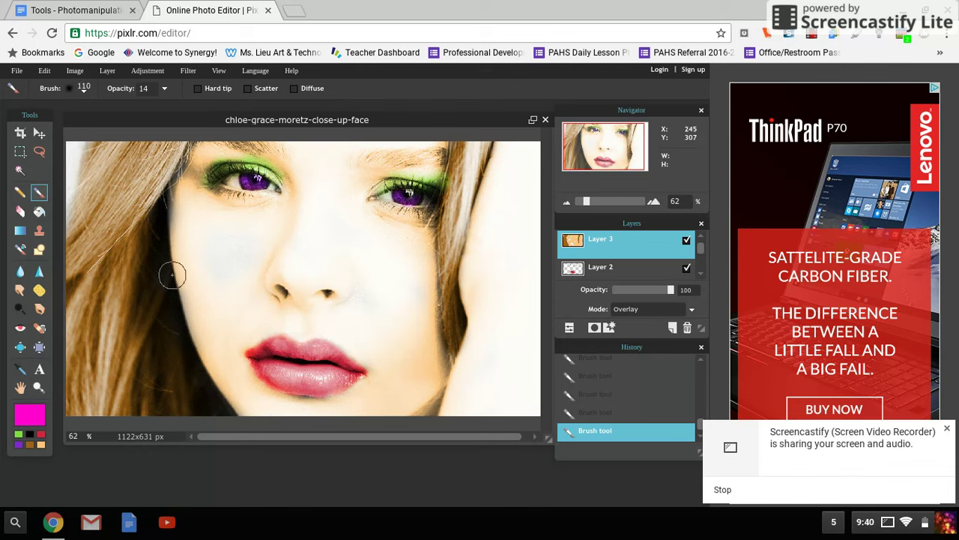
- Paint a faint magenta blush on both cheeks and view the whole portrait at 55%
mouse_move(205, 347)
mouse_down()
mouse_move(177, 269)
mouse_move(209, 352)
mouse_move(186, 277)
mouse_move(203, 307)
mouse_up()
mouse_move(475, 268)
mouse_down()
mouse_move(423, 293)
mouse_move(406, 329)
mouse_move(428, 299)
mouse_up()
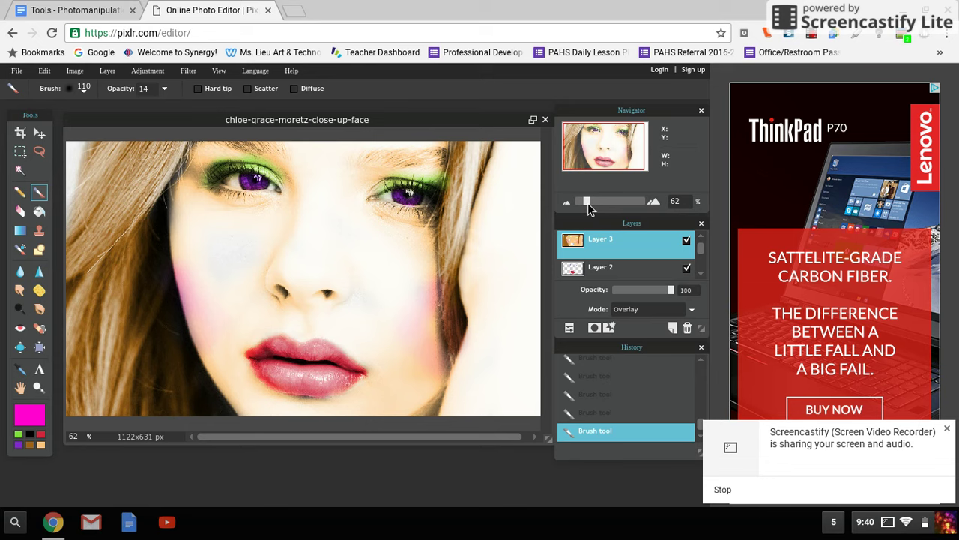
drag(588, 203, 584, 203)
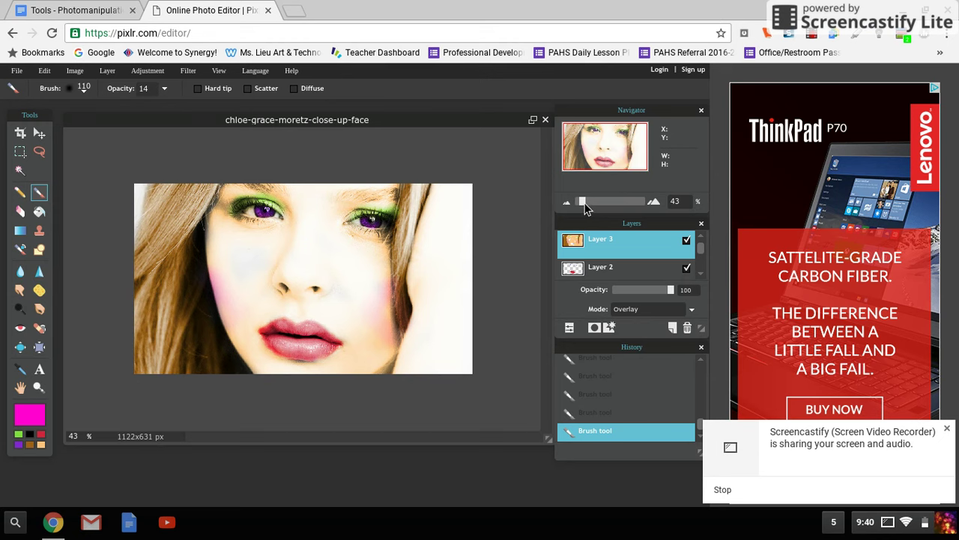
drag(586, 204, 585, 203)
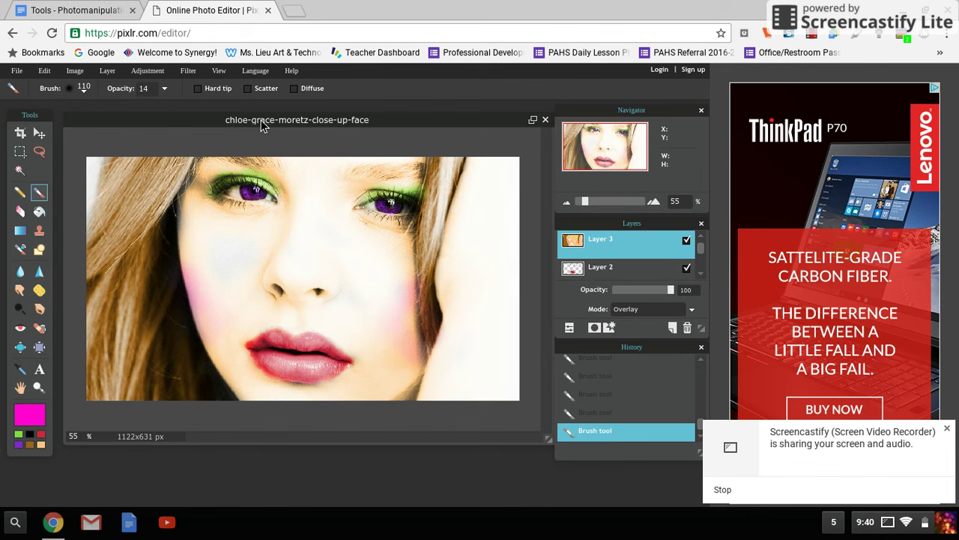
- Switch to the Tools - Photomanipulation document in Google Docs and review its questions on adding colour and the final reflection
click(83, 13)
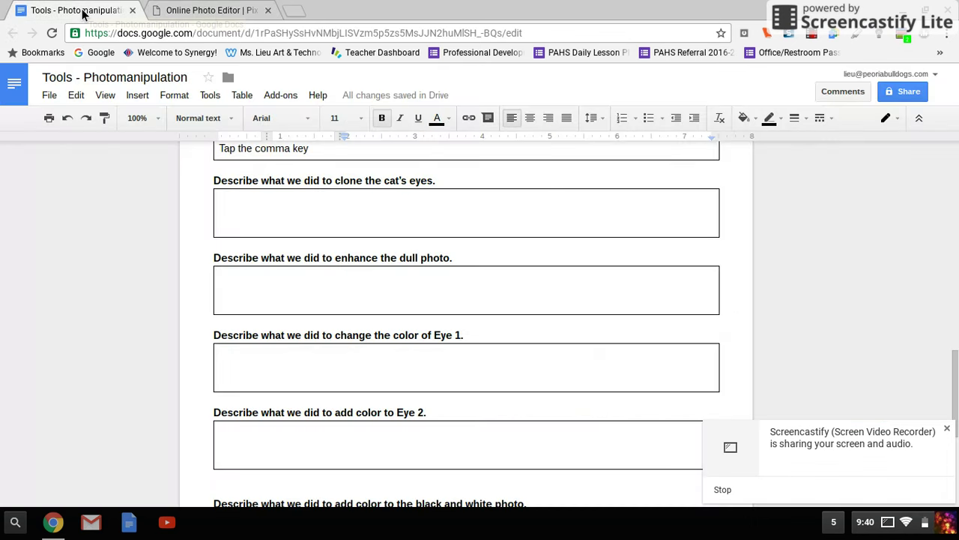
scroll(418, 315, down, 4)
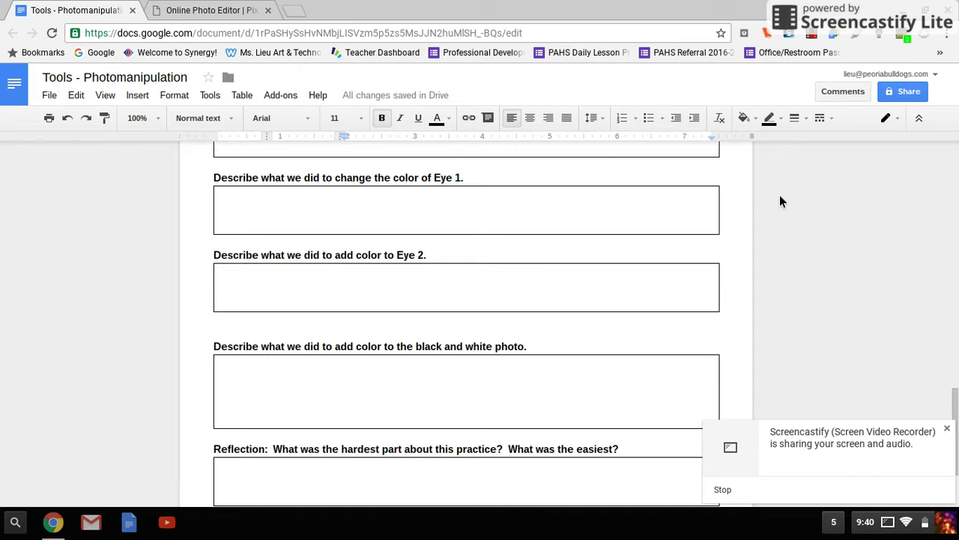
click(813, 36)
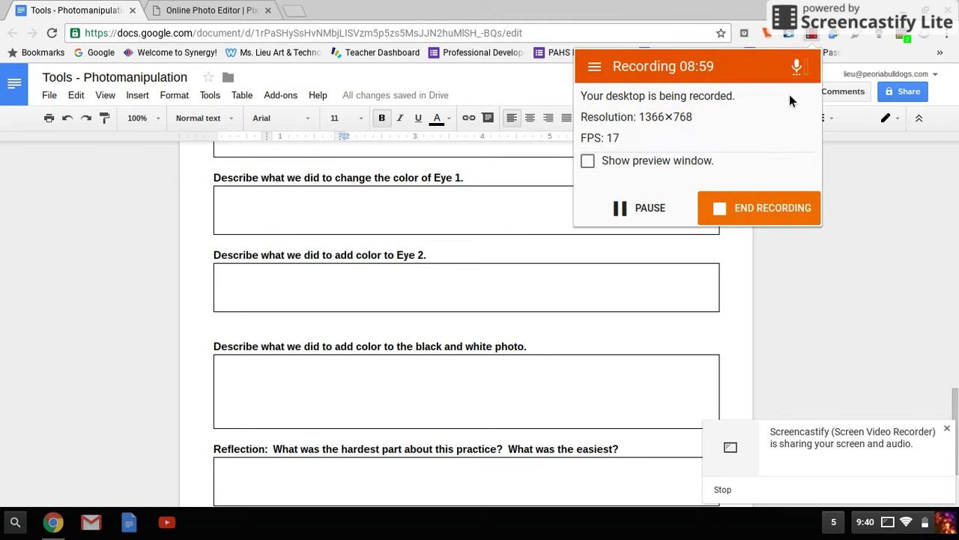